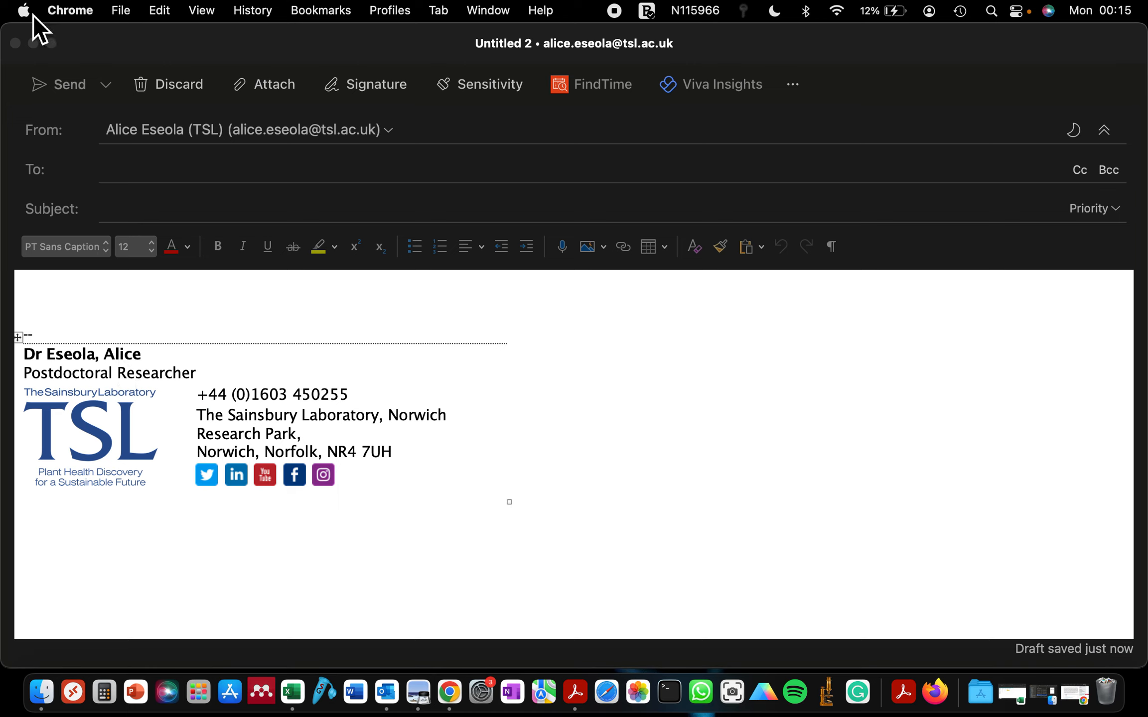
Bring the Outlook draft window to the front and shift it slightly right
left_click(28, 15)
left_click(26, 12)
left_click(144, 342)
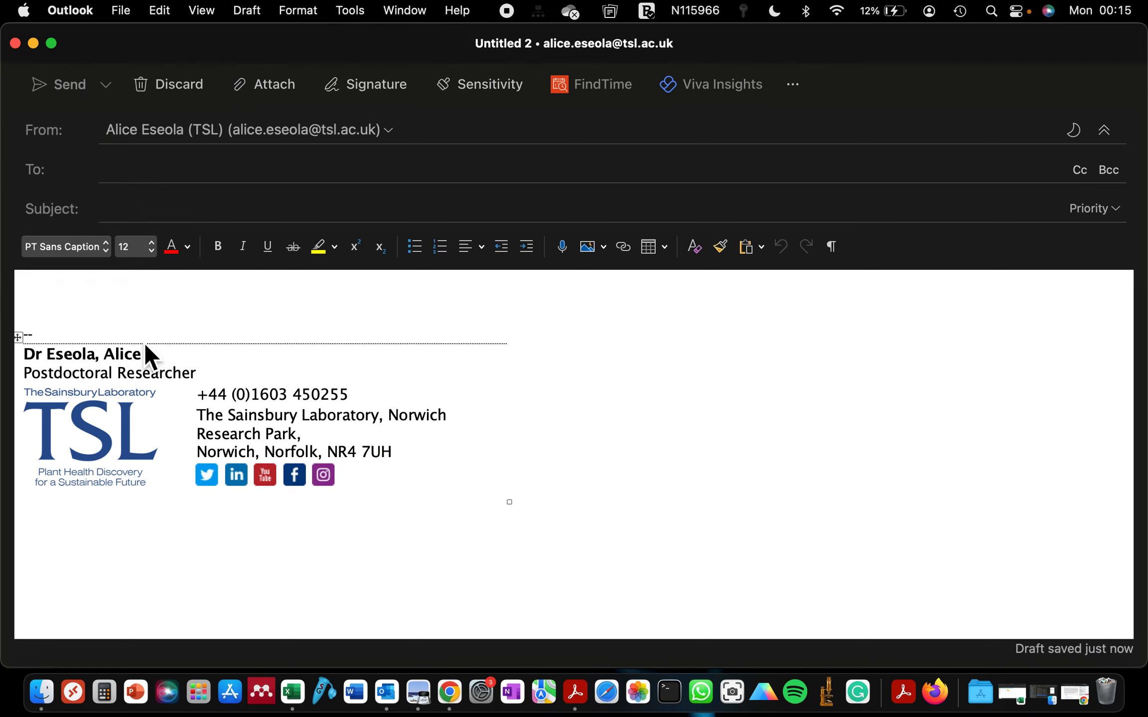
left_click_drag(113, 51, 118, 38)
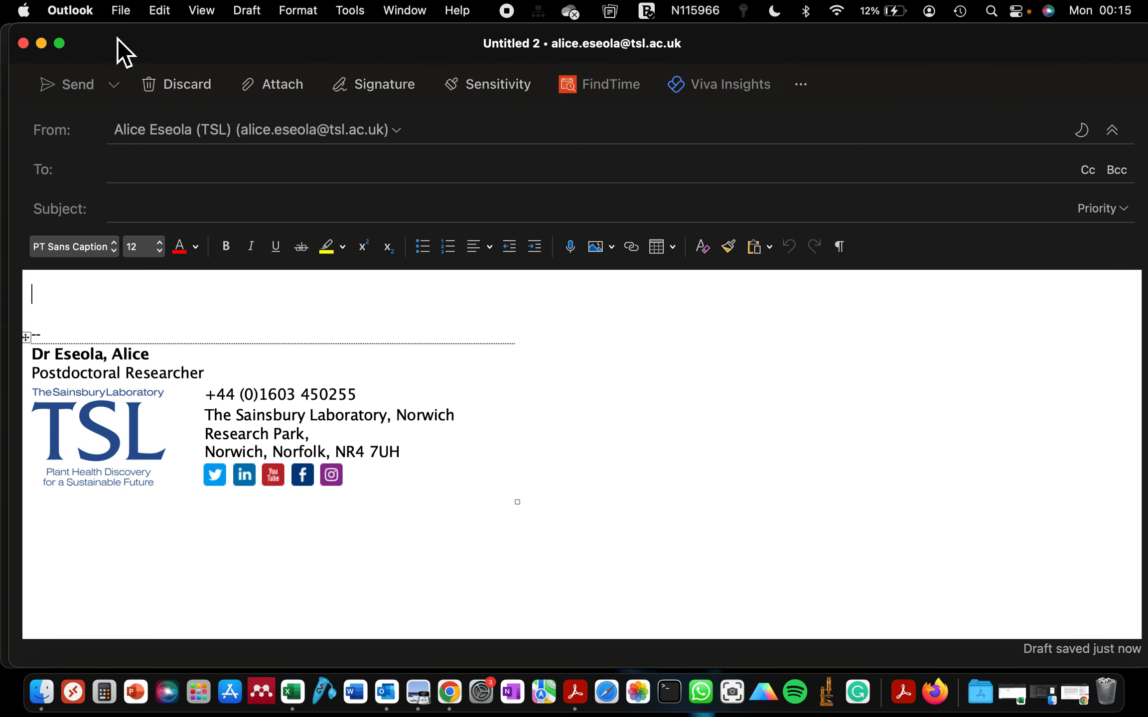
Open and close System Preferences, then show the Outlook application menu
left_click(23, 12)
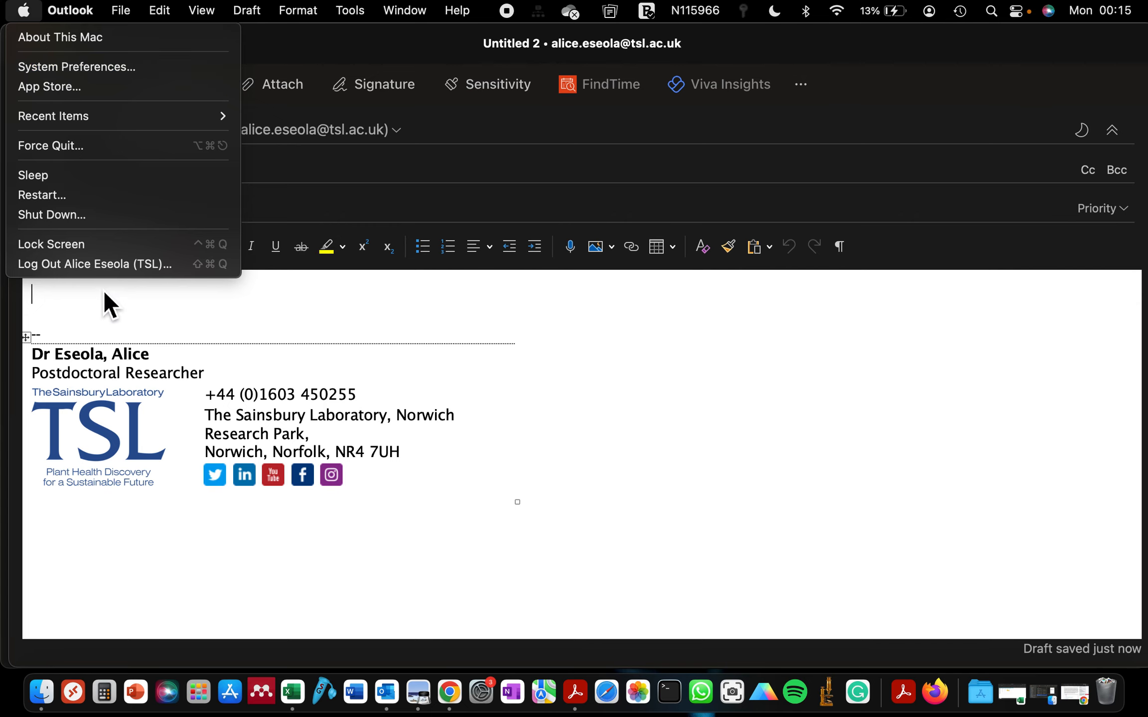
left_click(43, 69)
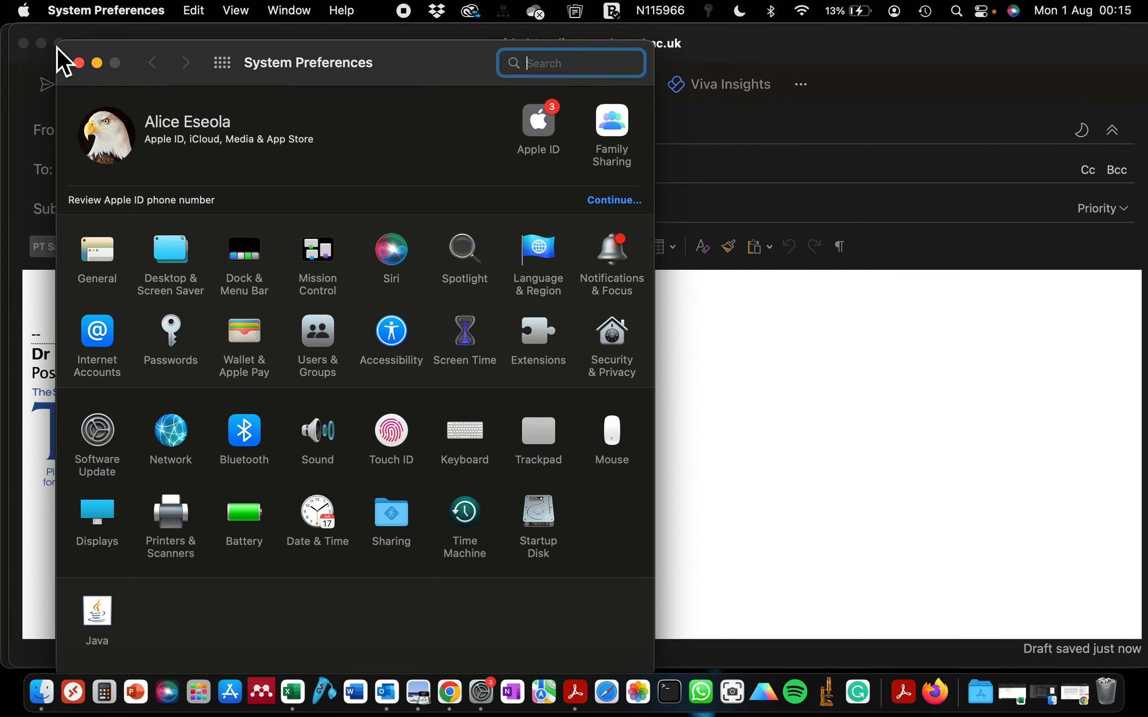
left_click(80, 62)
left_click(70, 10)
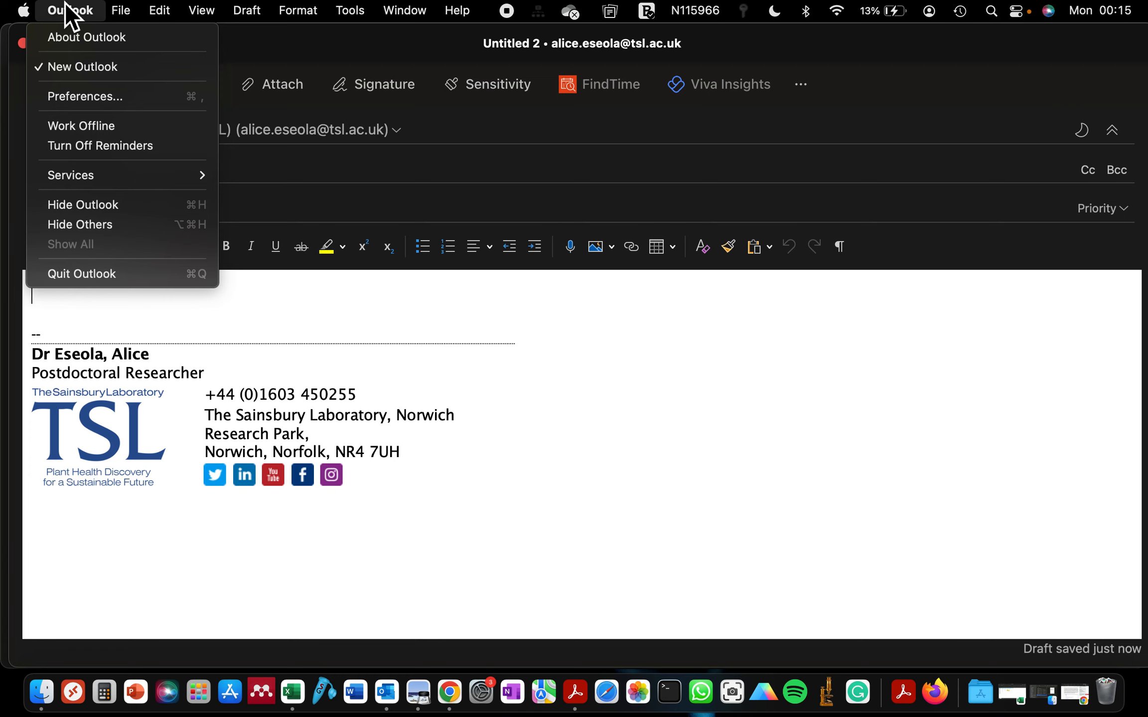
In Preferences > Signatures, switch the default-signature account to the Exeter university account
left_click(80, 96)
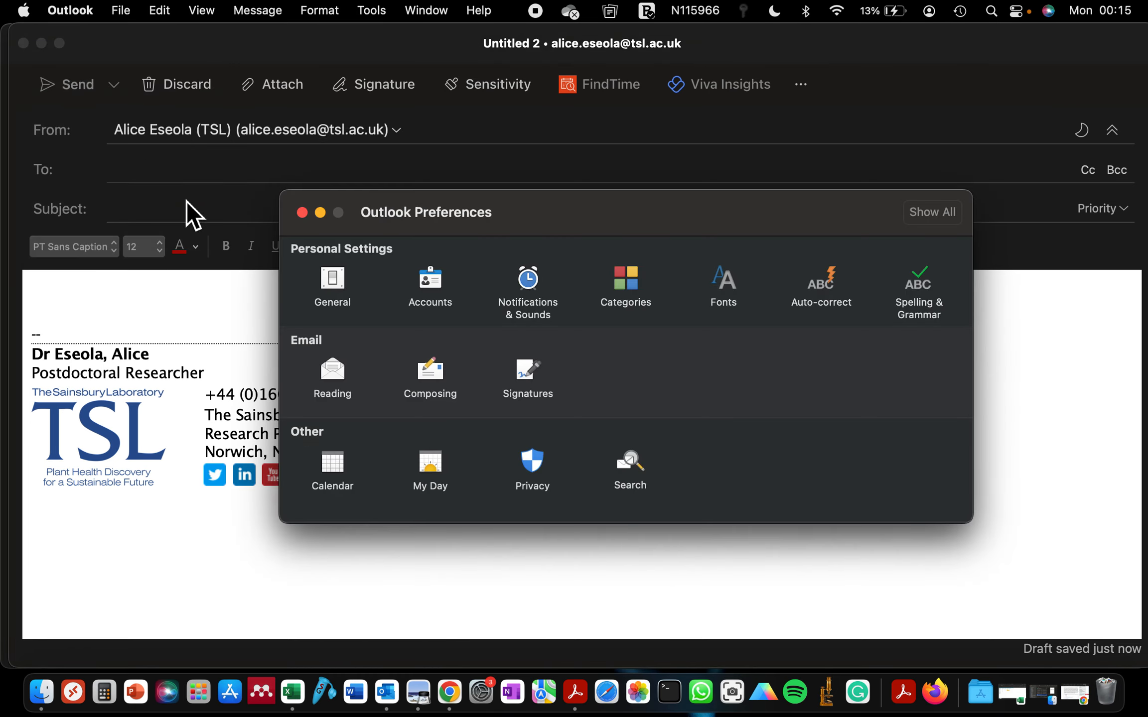
left_click_drag(492, 220, 295, 123)
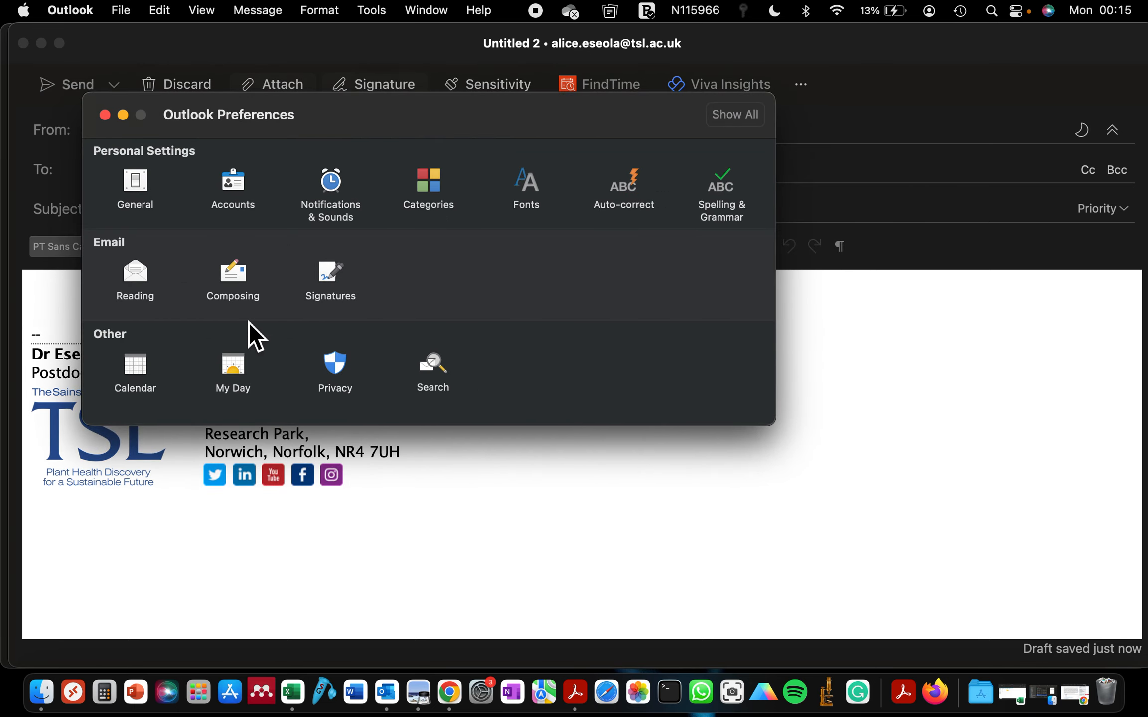
left_click(329, 272)
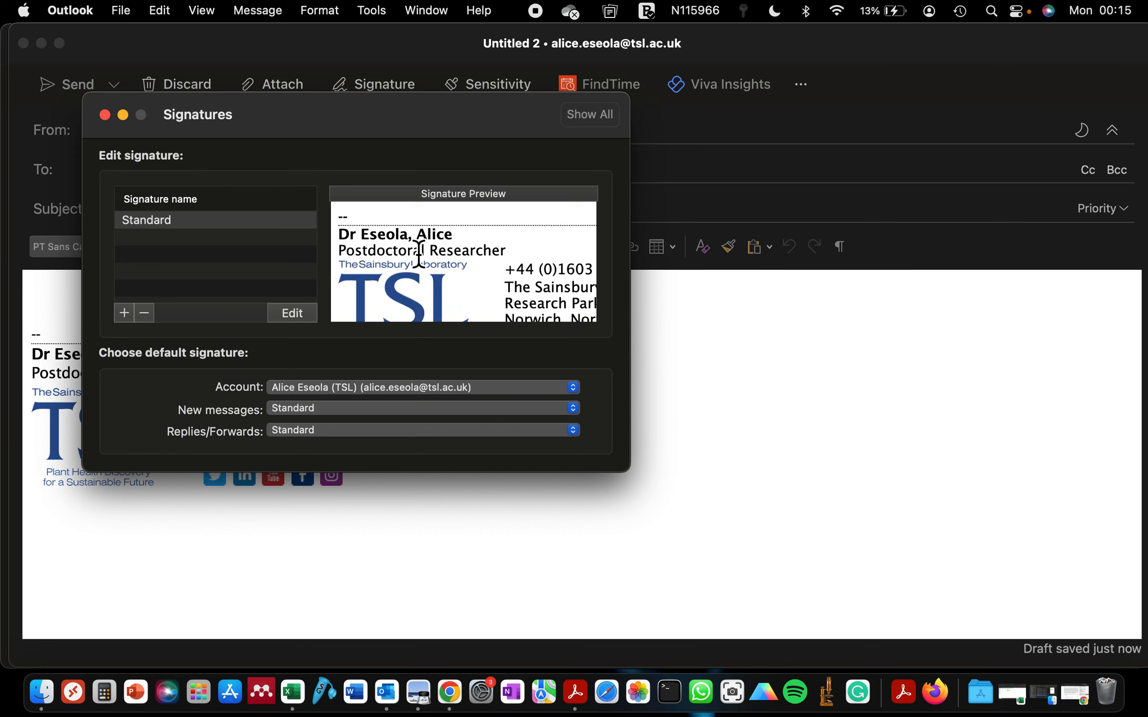
scroll(421, 256, "down", 3)
scroll(423, 262, "up", 3)
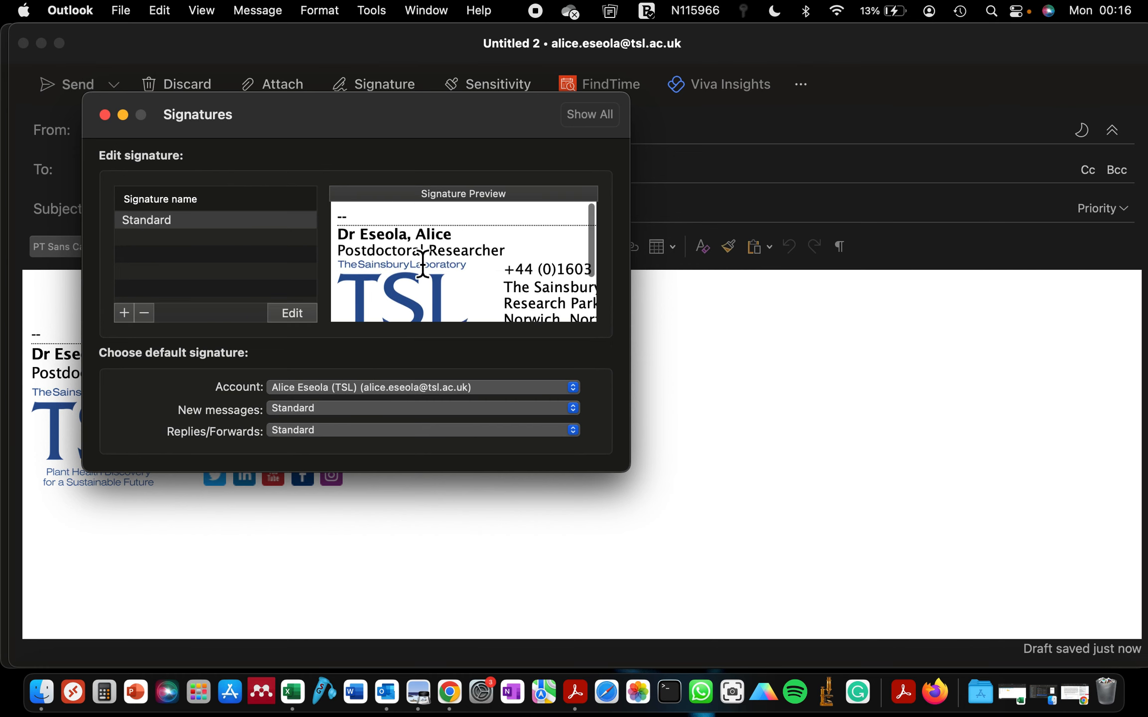
left_click(351, 391)
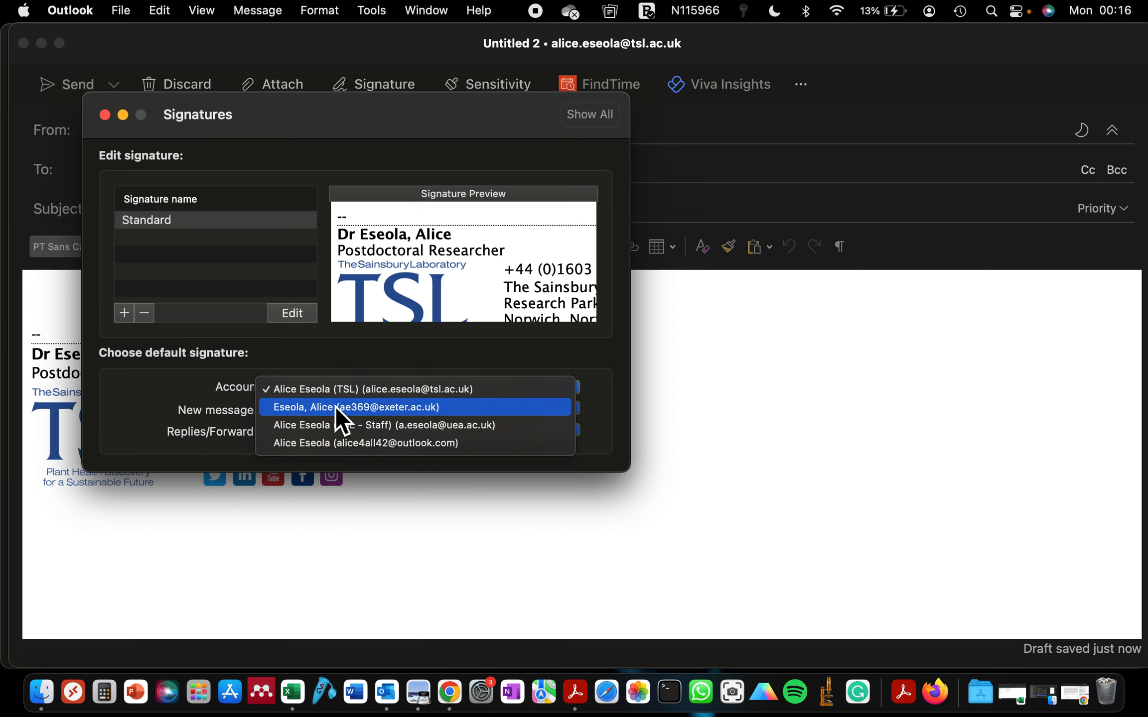
left_click(341, 407)
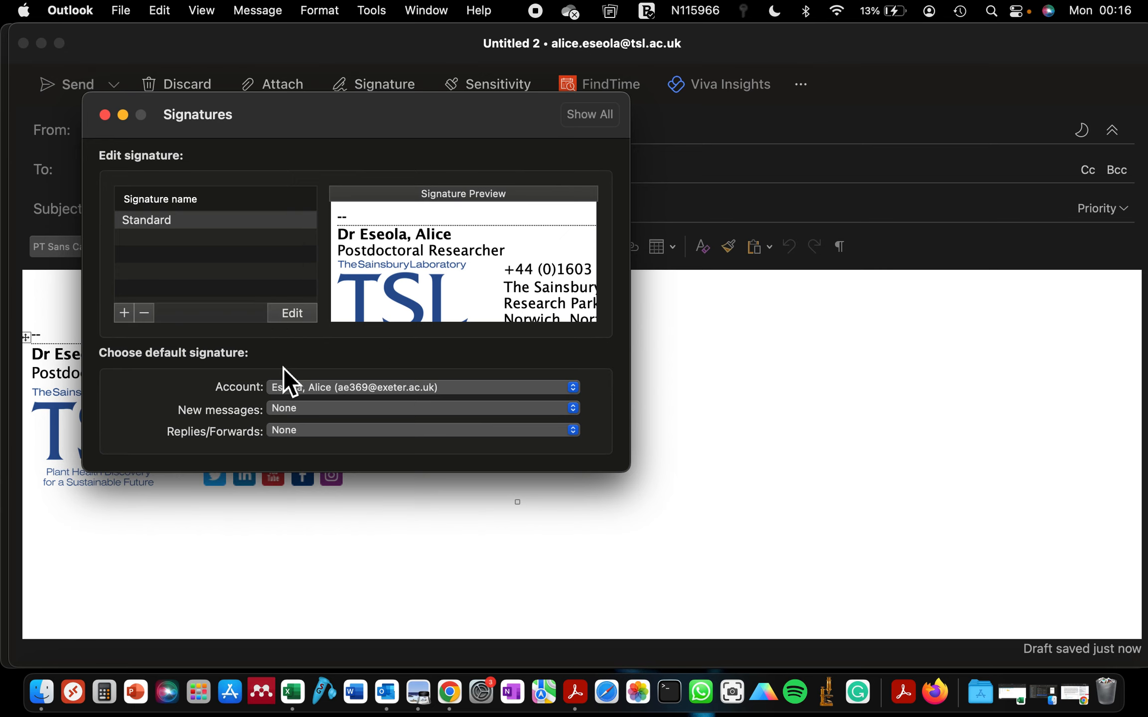
Add a new untitled signature and position its editor window
left_click(126, 314)
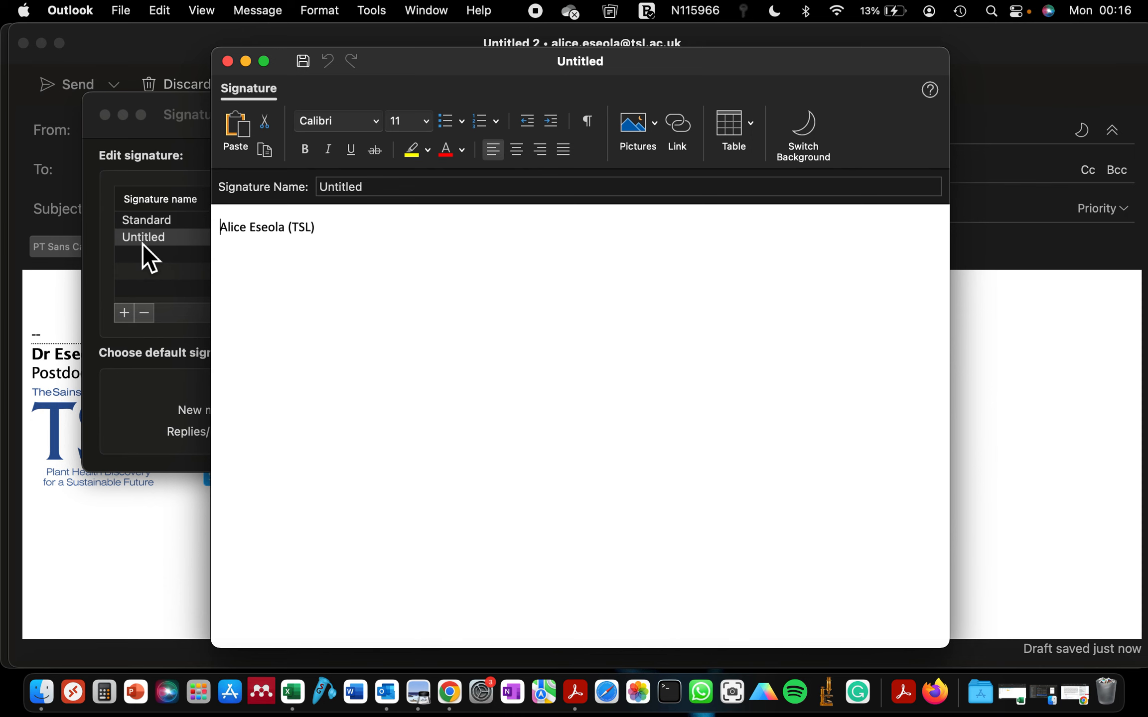
mouse_move(285, 60)
left_mouse_down()
mouse_move(967, 177)
mouse_move(829, 102)
mouse_move(682, 92)
left_mouse_up()
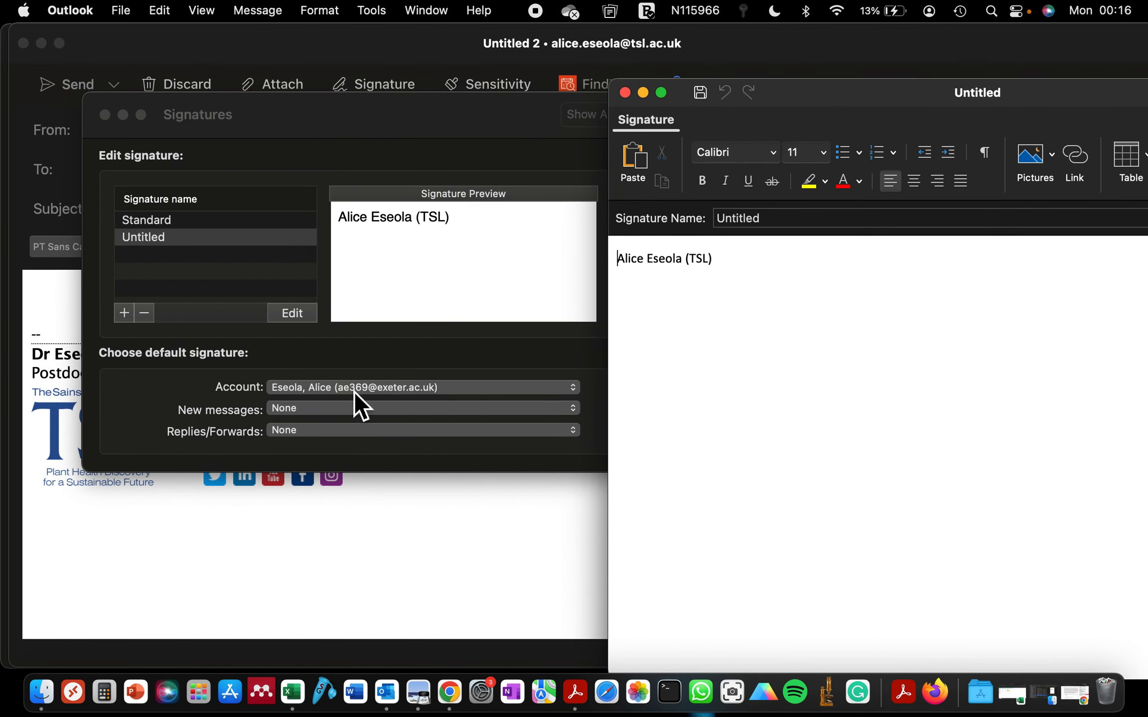
left_click_drag(791, 90, 371, 66)
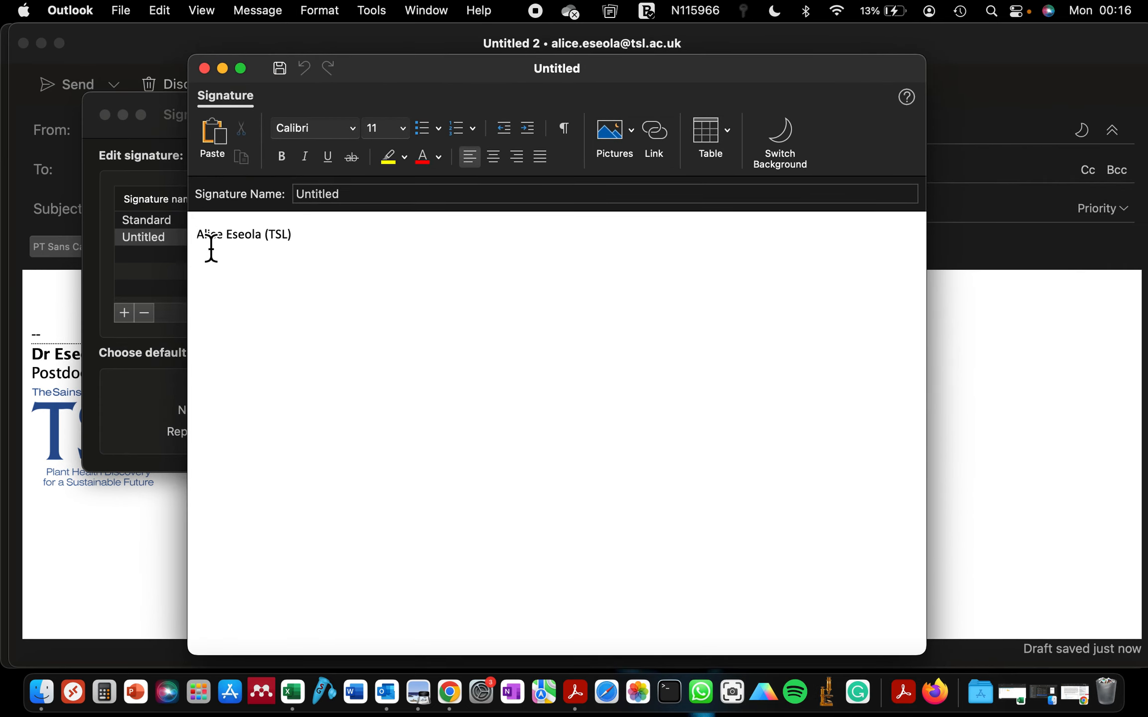
Replace the placeholder with the Dr-titled name line, make it bold, and start a new line
left_click_drag(198, 234, 431, 241)
left_click(301, 242)
mouse_move(300, 242)
left_mouse_down()
mouse_move(196, 242)
mouse_move(299, 241)
mouse_move(266, 238)
left_mouse_up()
key("BackSpace")
key("super+a")
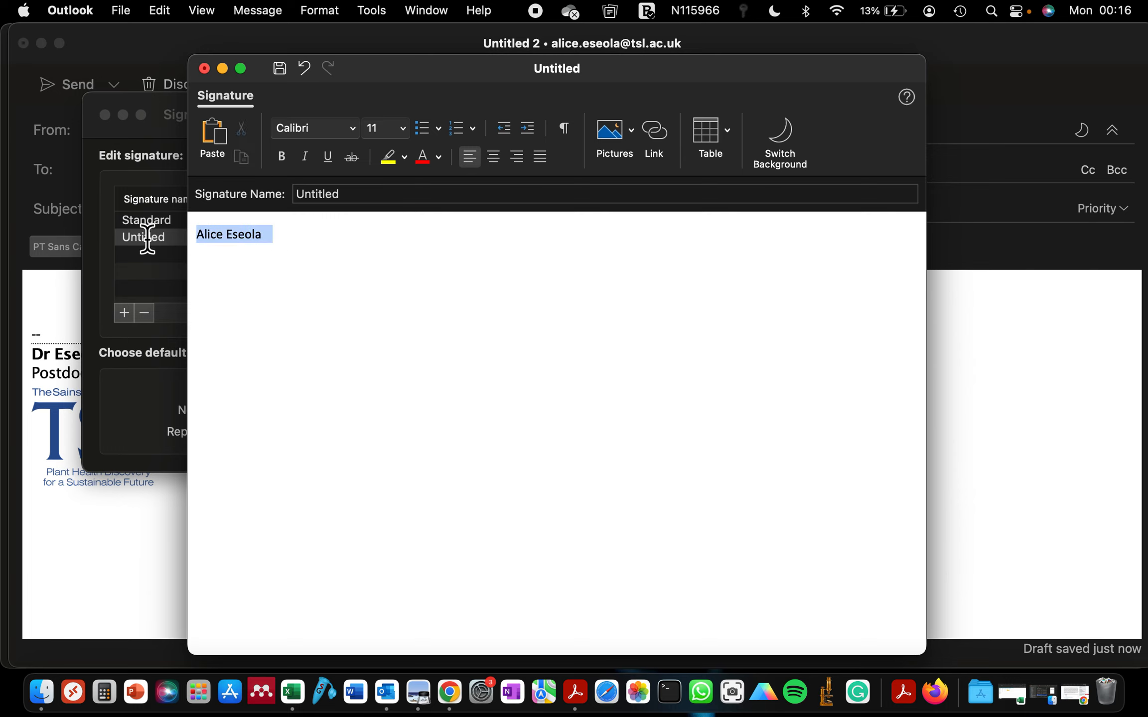
type("Dr")
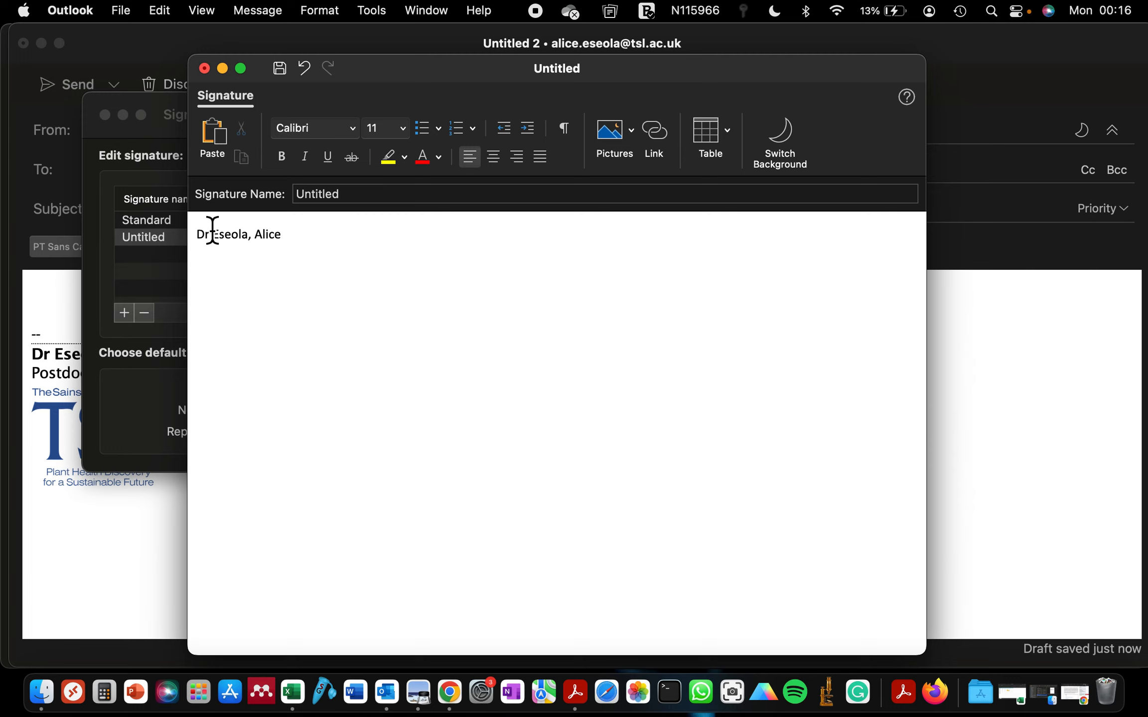
left_click_drag(288, 245, 189, 246)
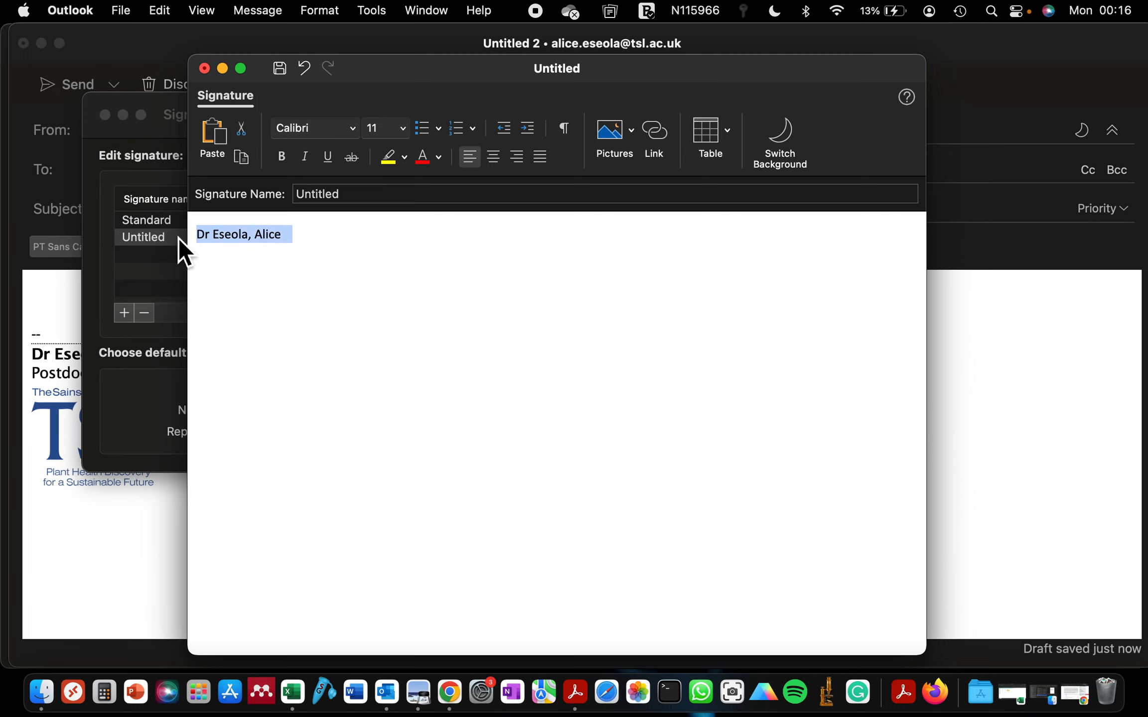
left_click(281, 156)
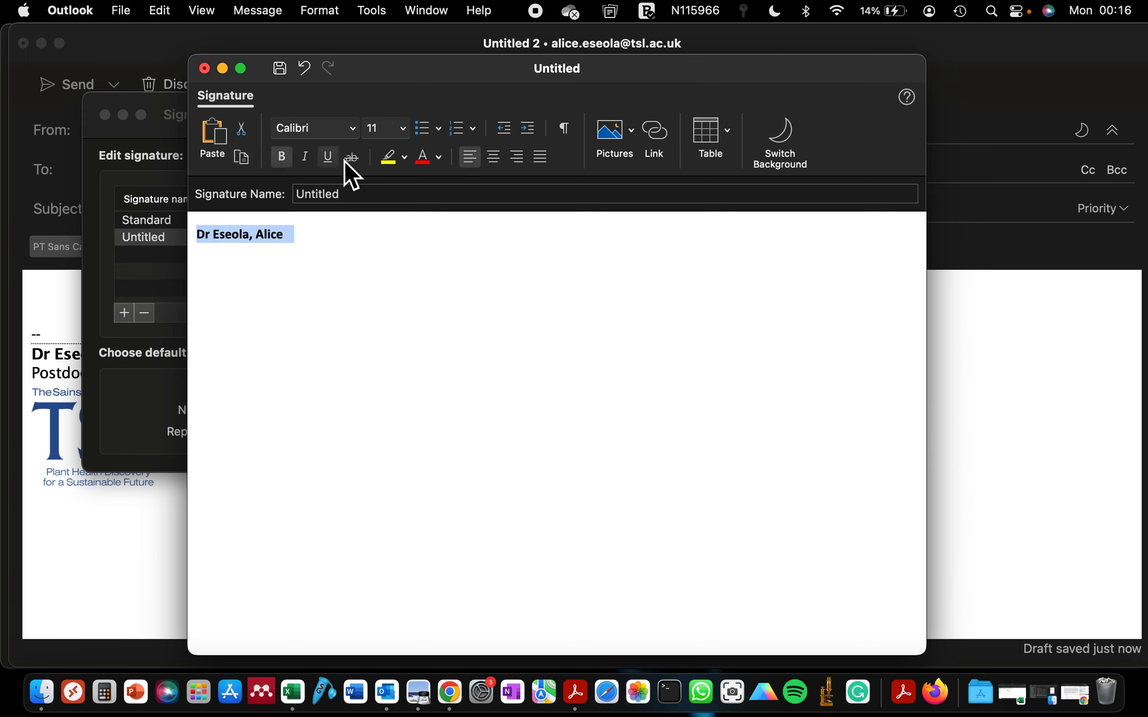
left_click(293, 242)
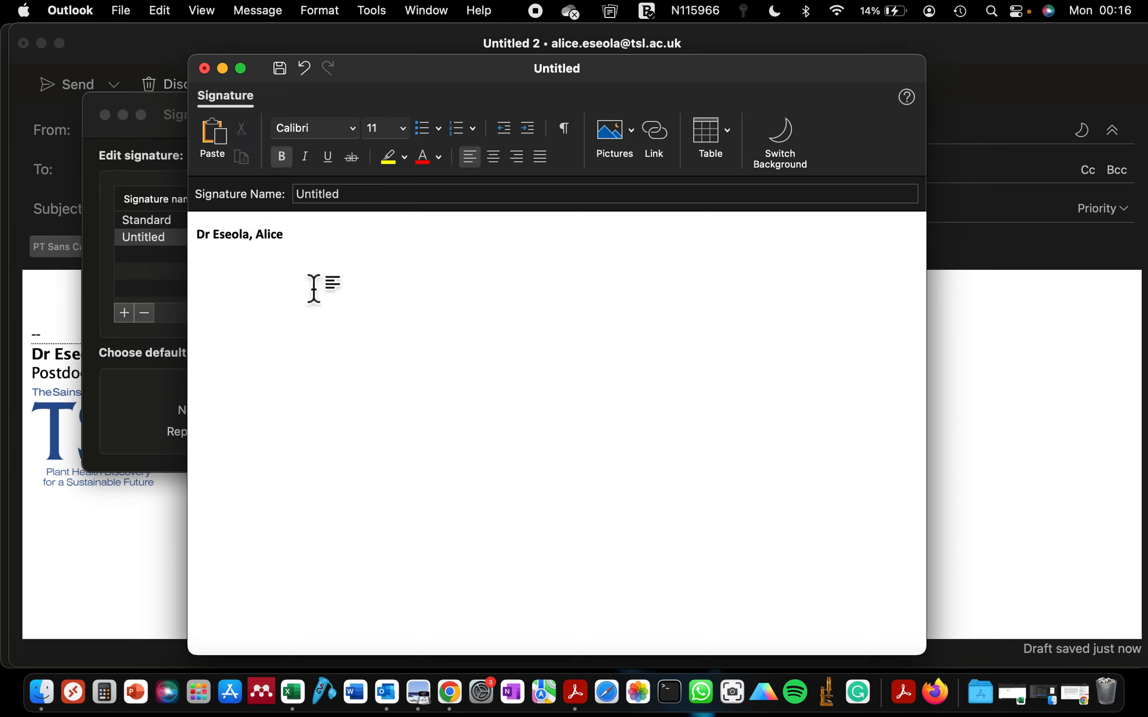
key("Return")
Search Google Images for 'university of exeter' and copy the Exeter logo image
left_click(449, 692)
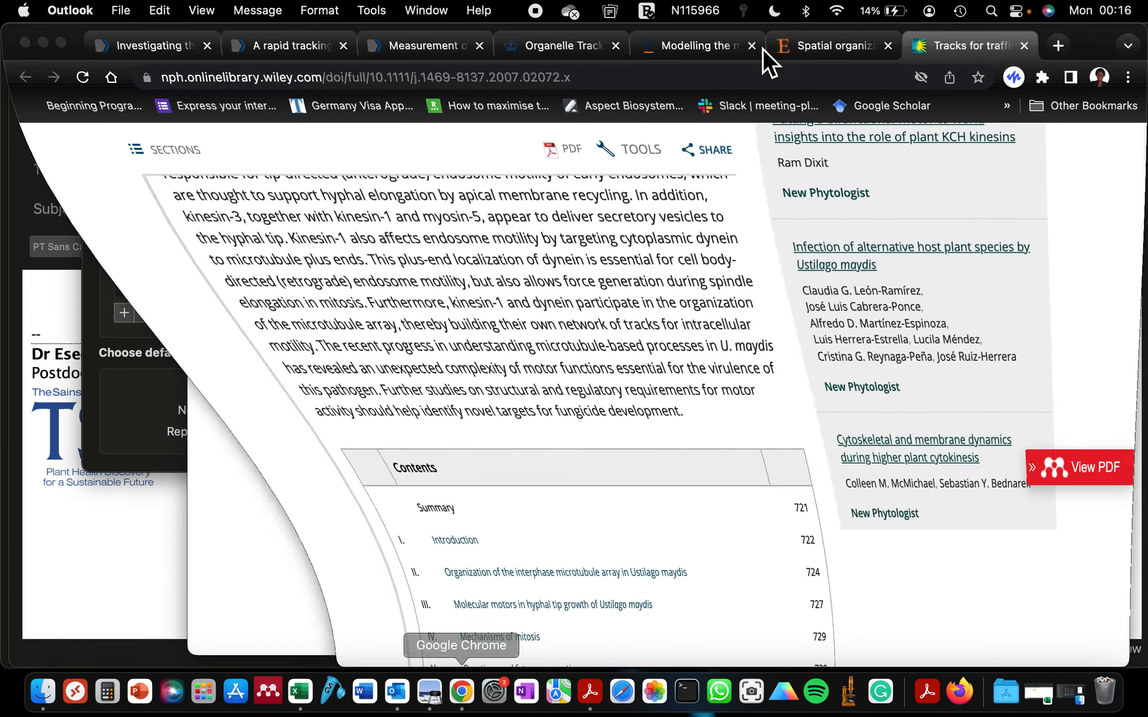
left_click(1058, 43)
type("univ")
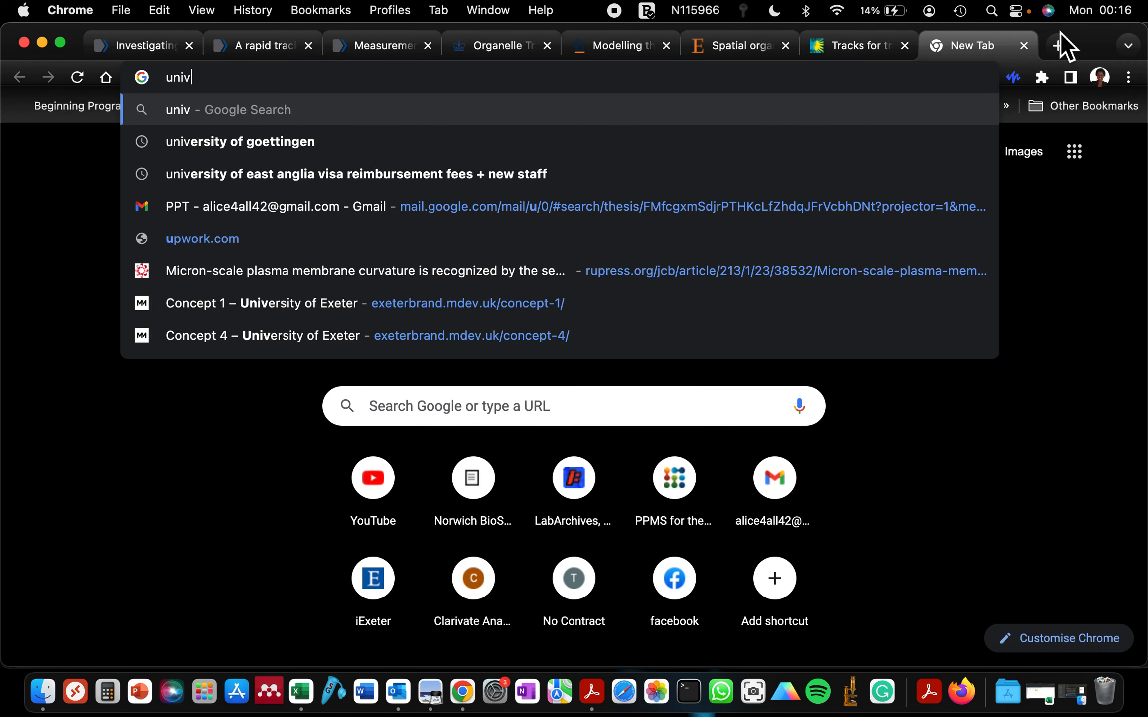
type("ersity of execeter")
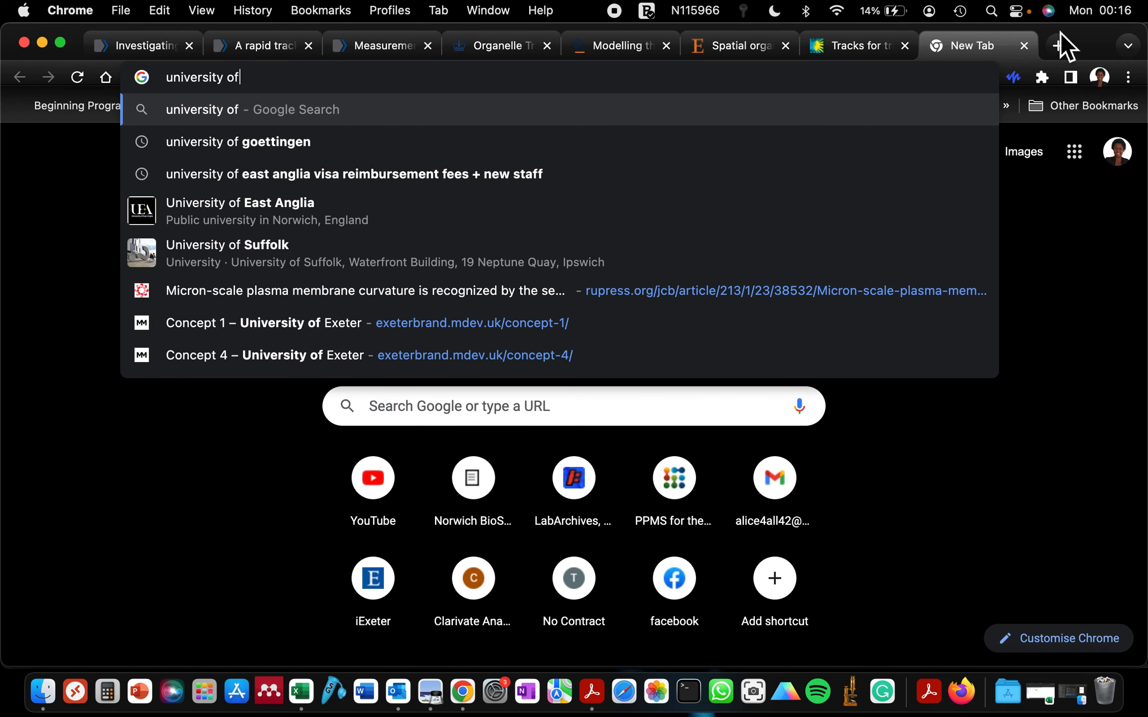
key("BackSpace")
key("BackSpace")
key("BackSpace")
key("BackSpace")
key("BackSpace")
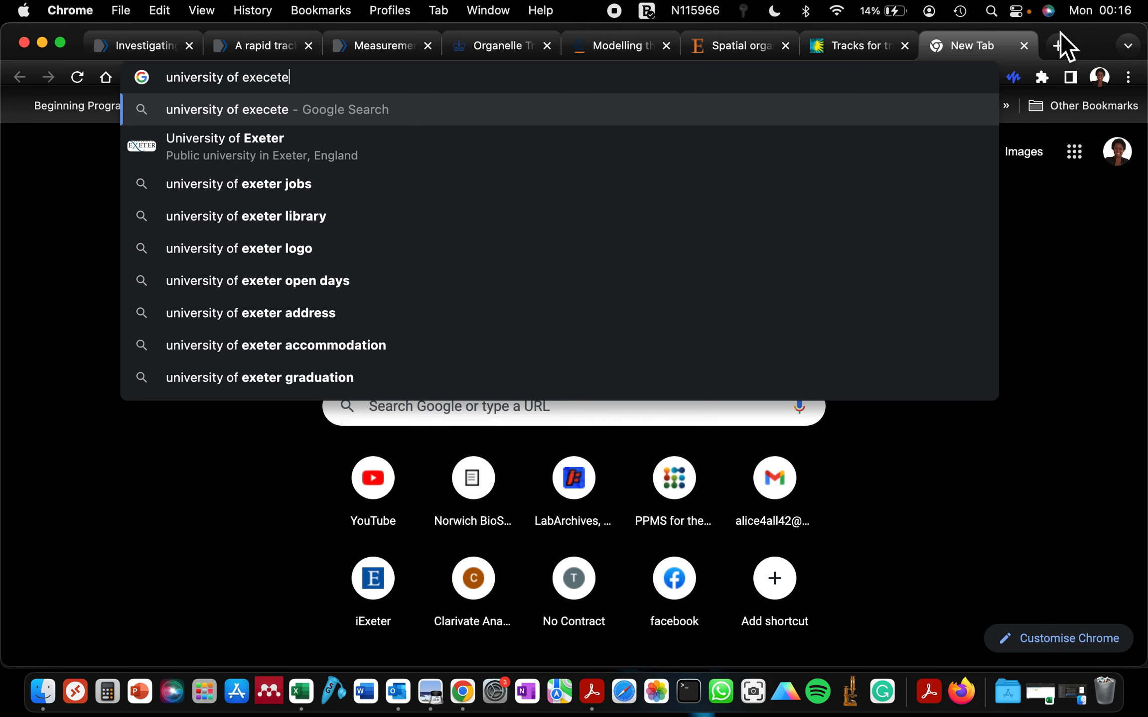
type("ter")
key("Return")
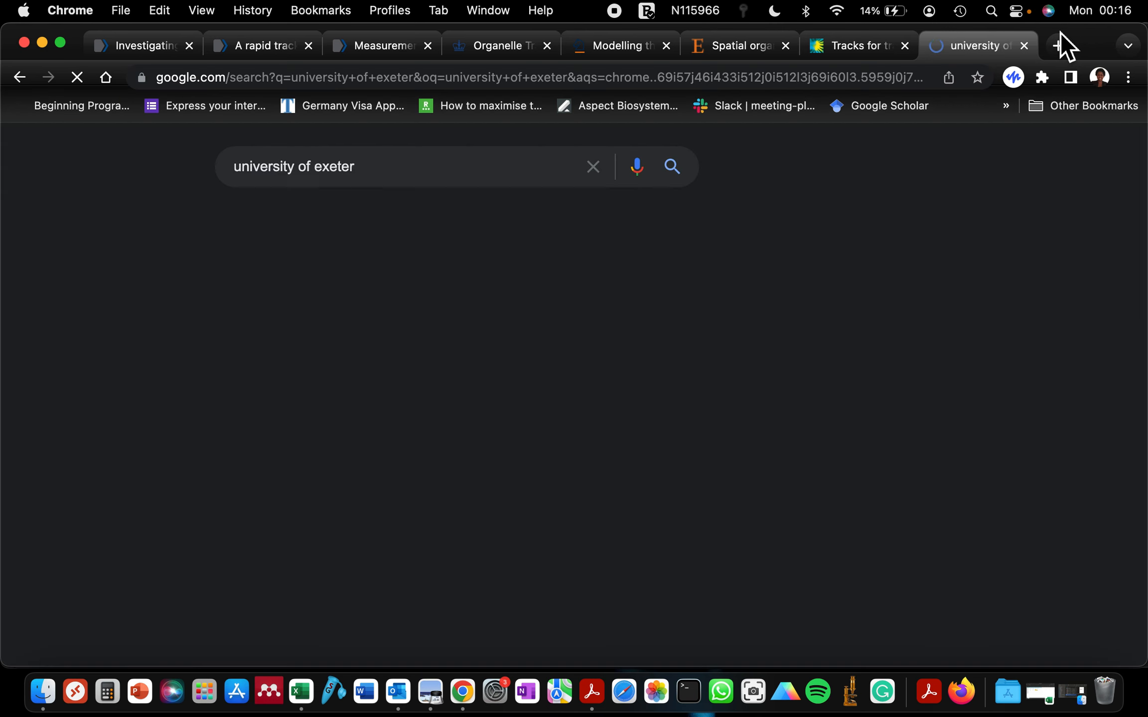
left_click(241, 224)
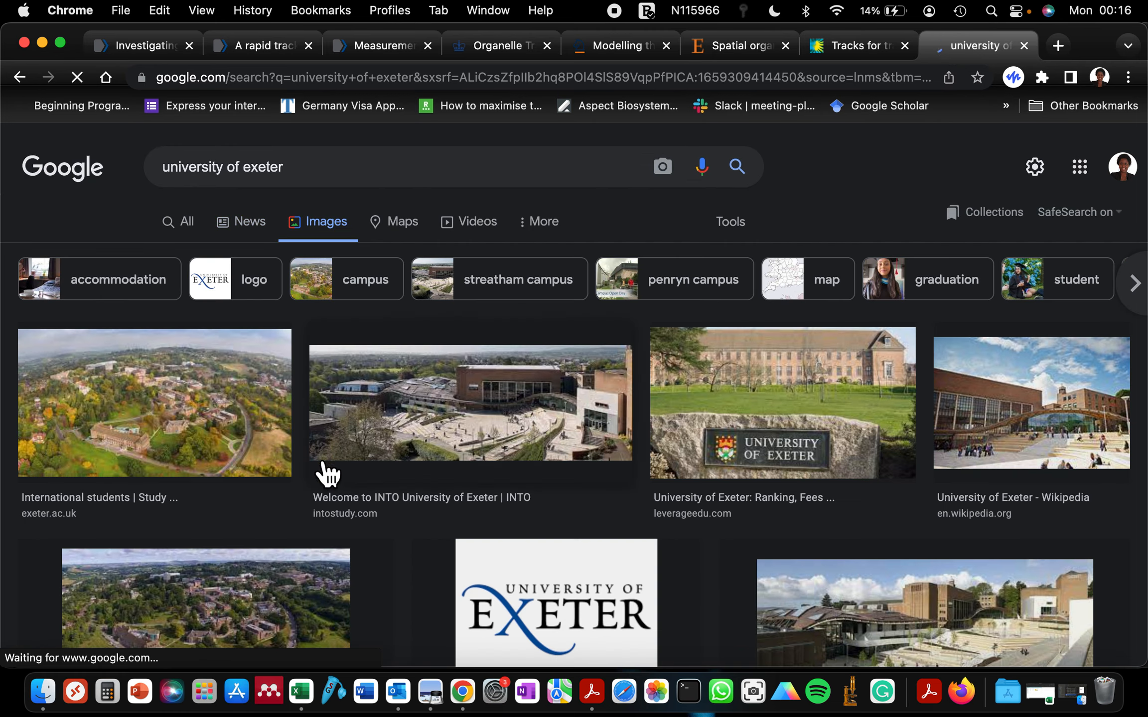
scroll(430, 520, "down", 5)
right_click(522, 447)
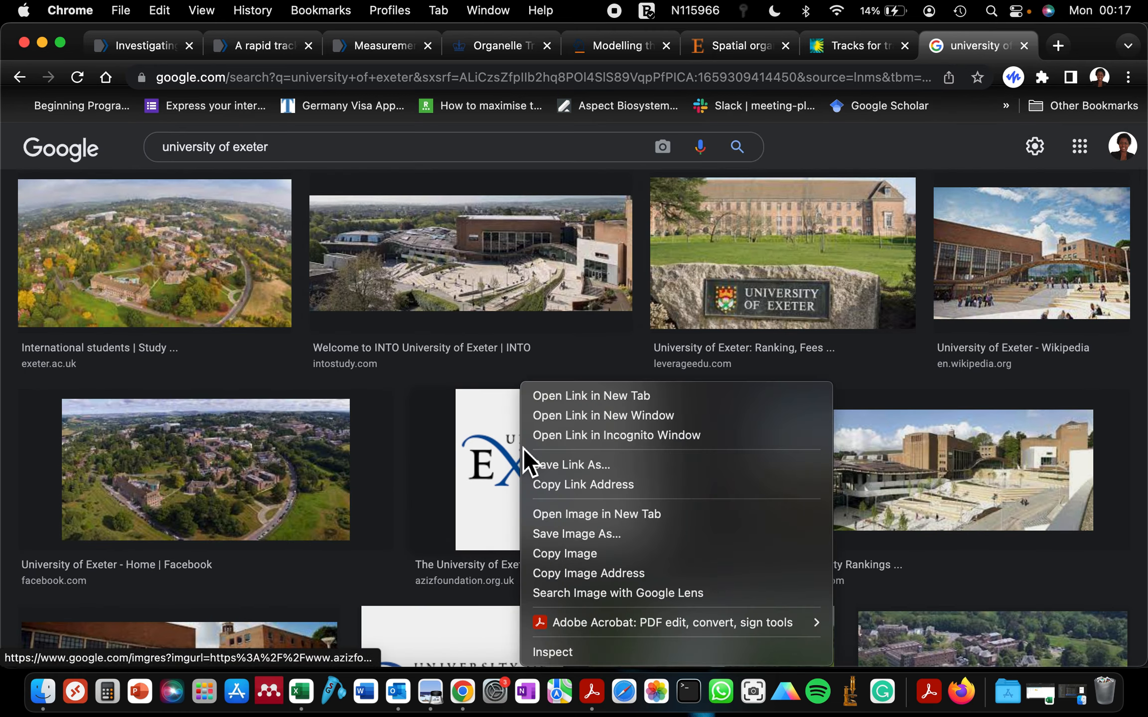
left_click(560, 552)
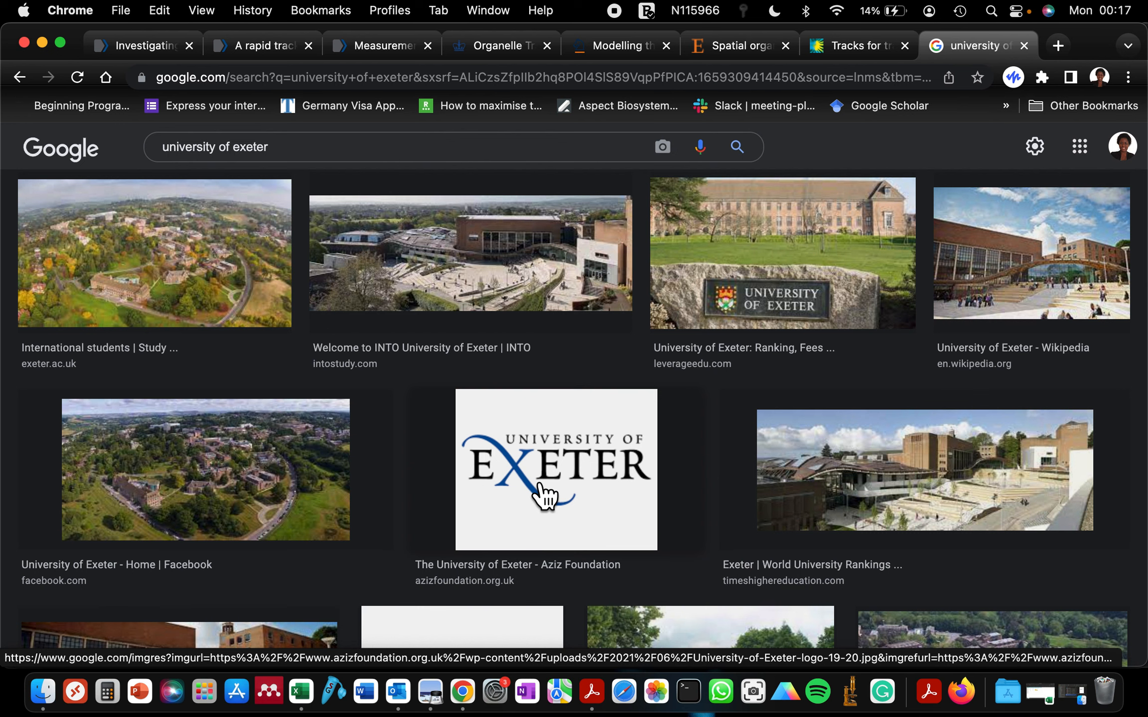
Open the Exeter Biosciences site via an '+ biosc' search, then paste the logo under the name
left_click(296, 149)
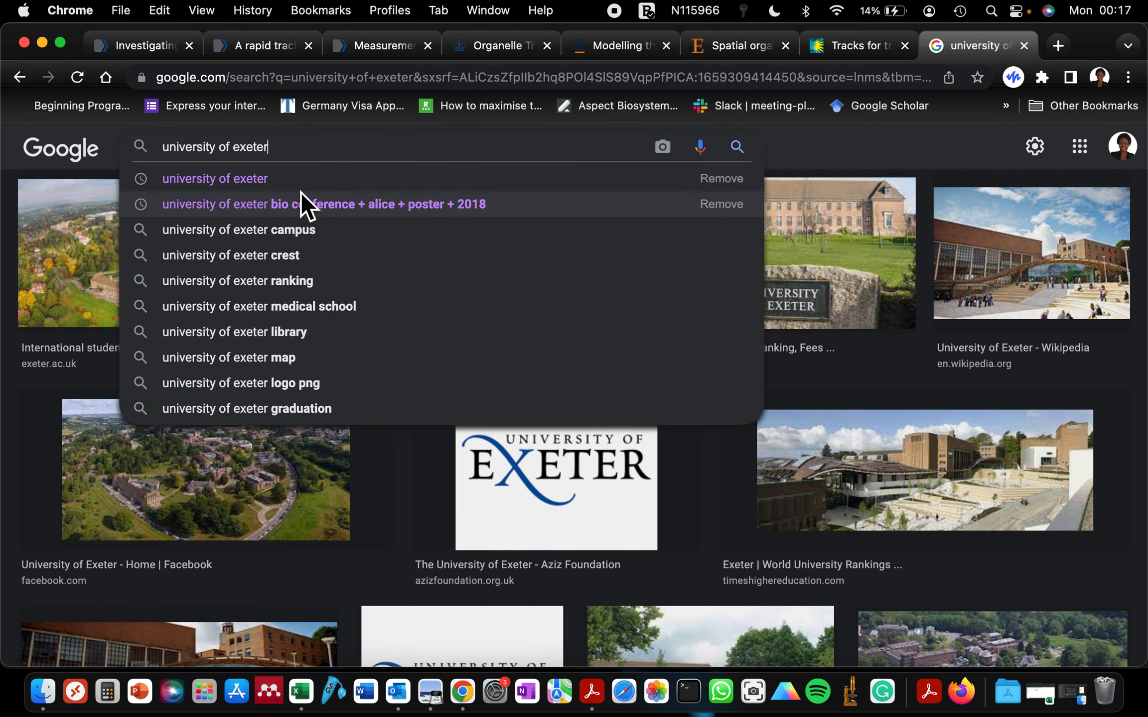
type("+ bioscience")
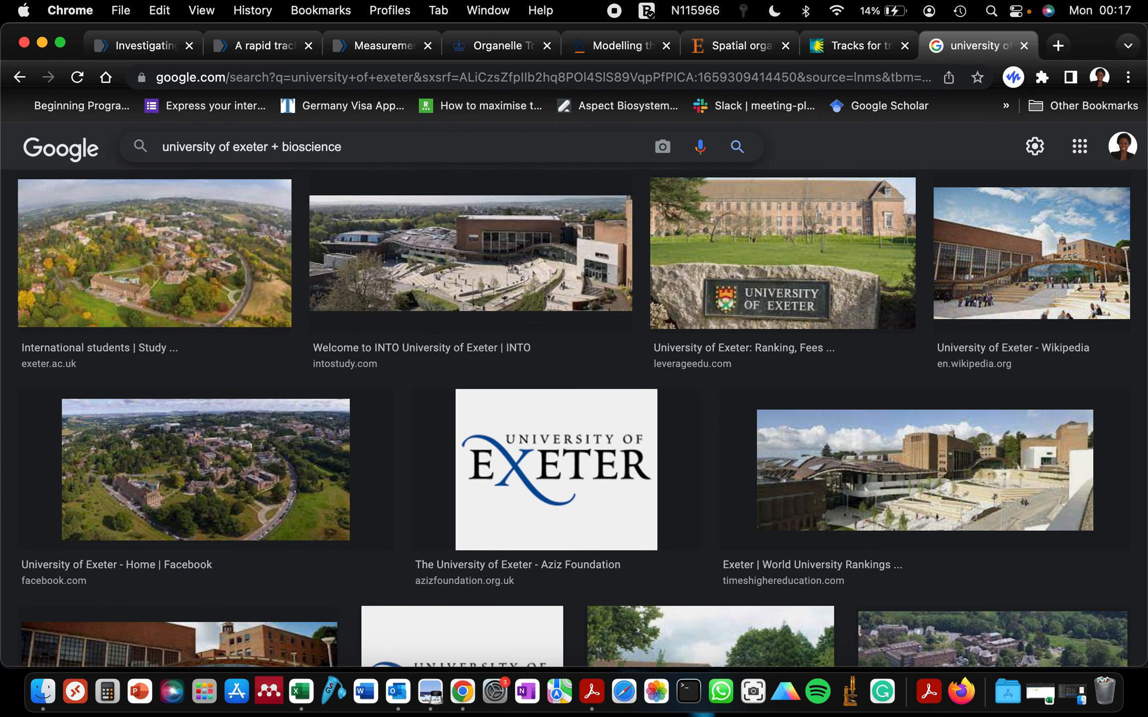
key("Return")
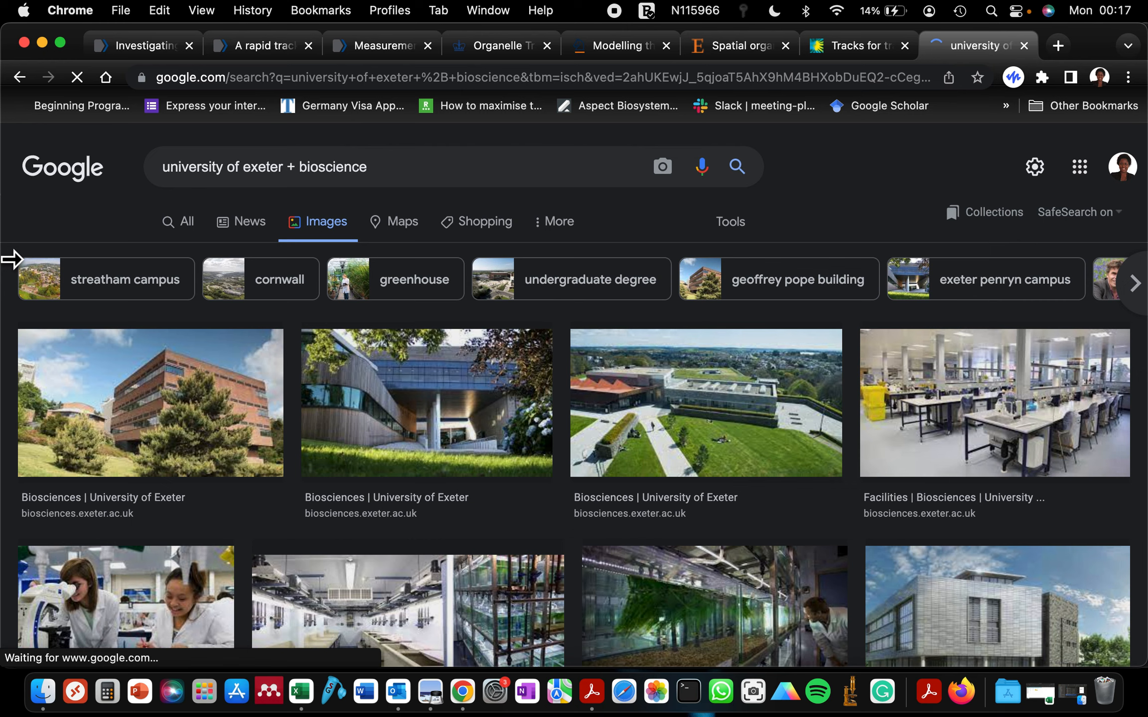
left_click(197, 231)
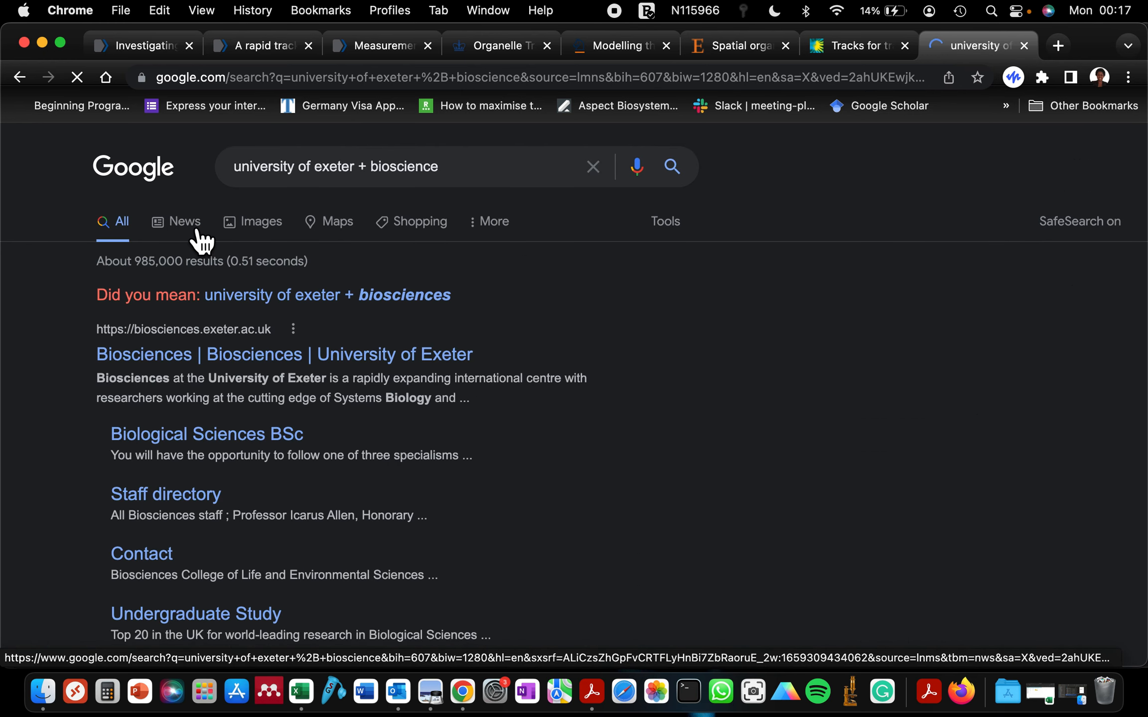
left_click(167, 372)
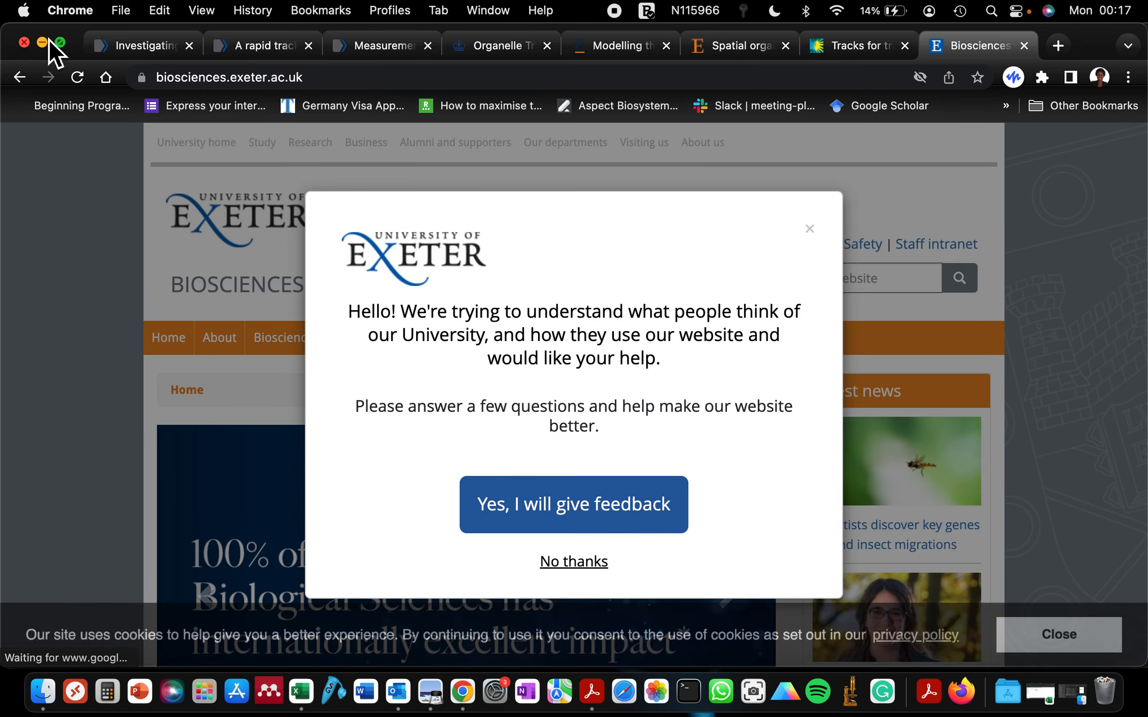
left_click(42, 43)
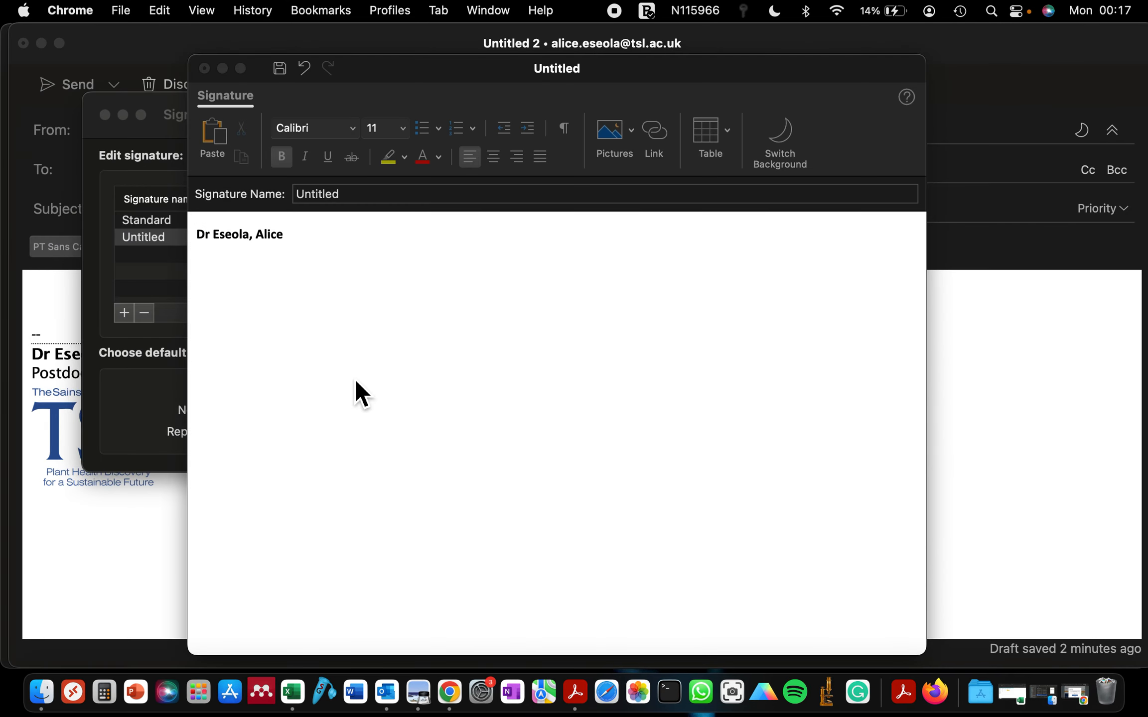
left_click(296, 246)
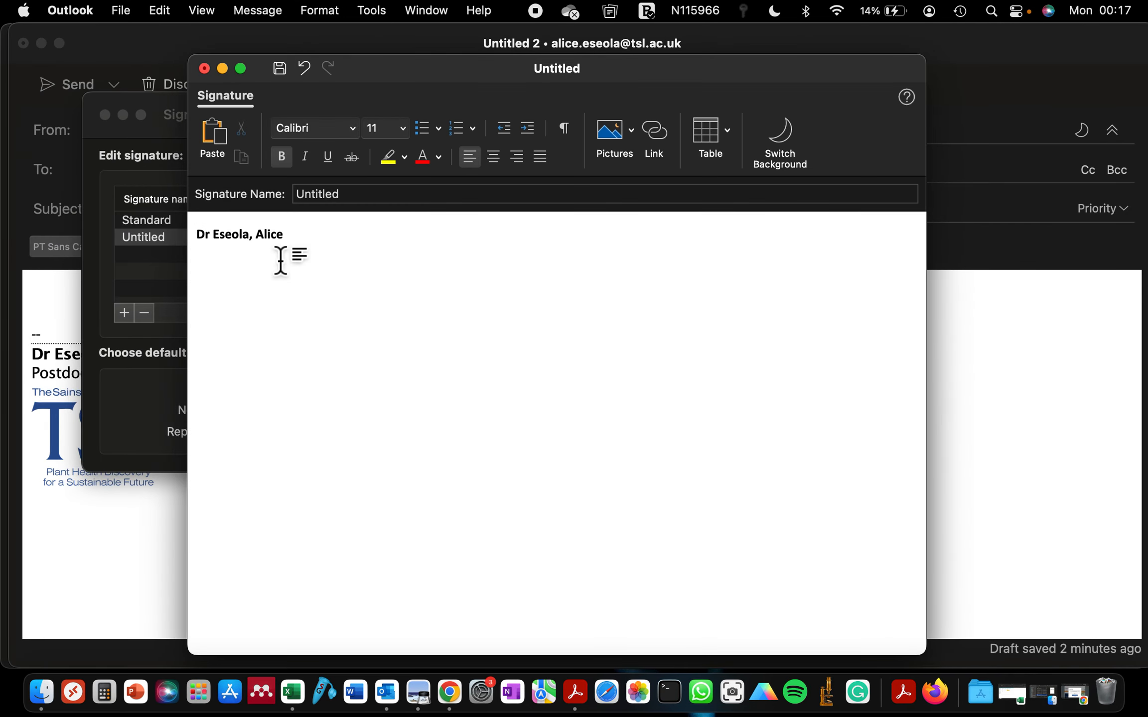
key("super+v")
Crop the blank space above and below the pasted Exeter logo
left_click(298, 311)
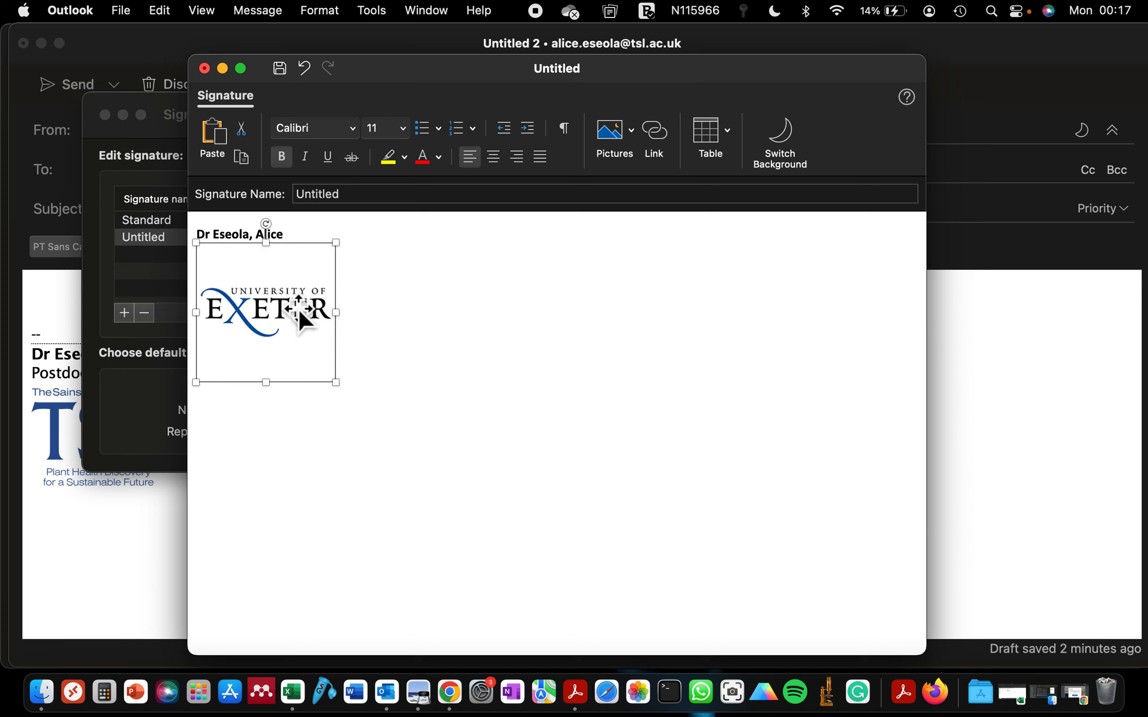
right_click(315, 308)
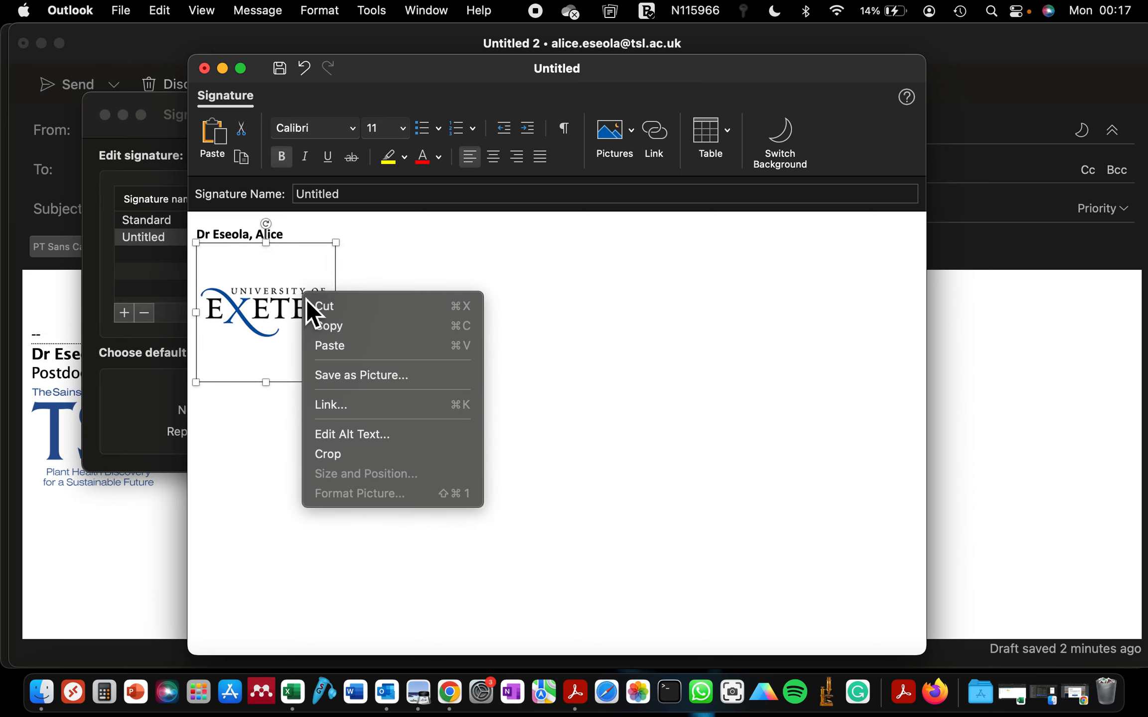
left_click(337, 454)
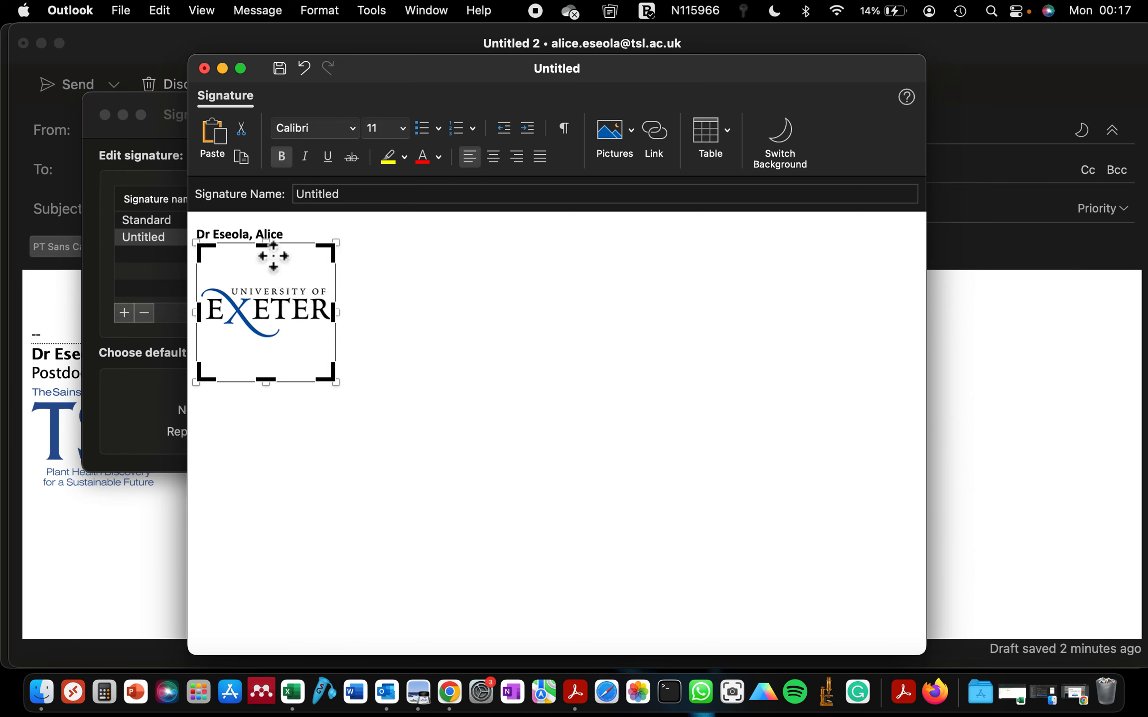
left_click_drag(269, 249, 275, 292)
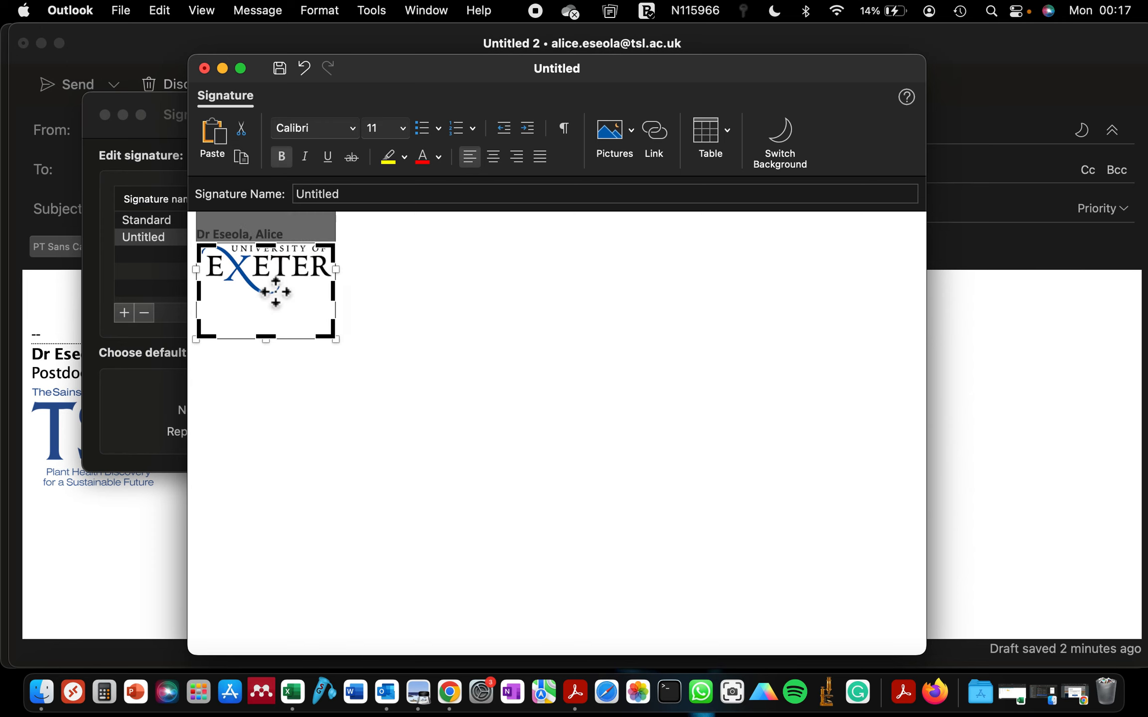
left_click_drag(280, 344, 277, 305)
left_click(423, 316)
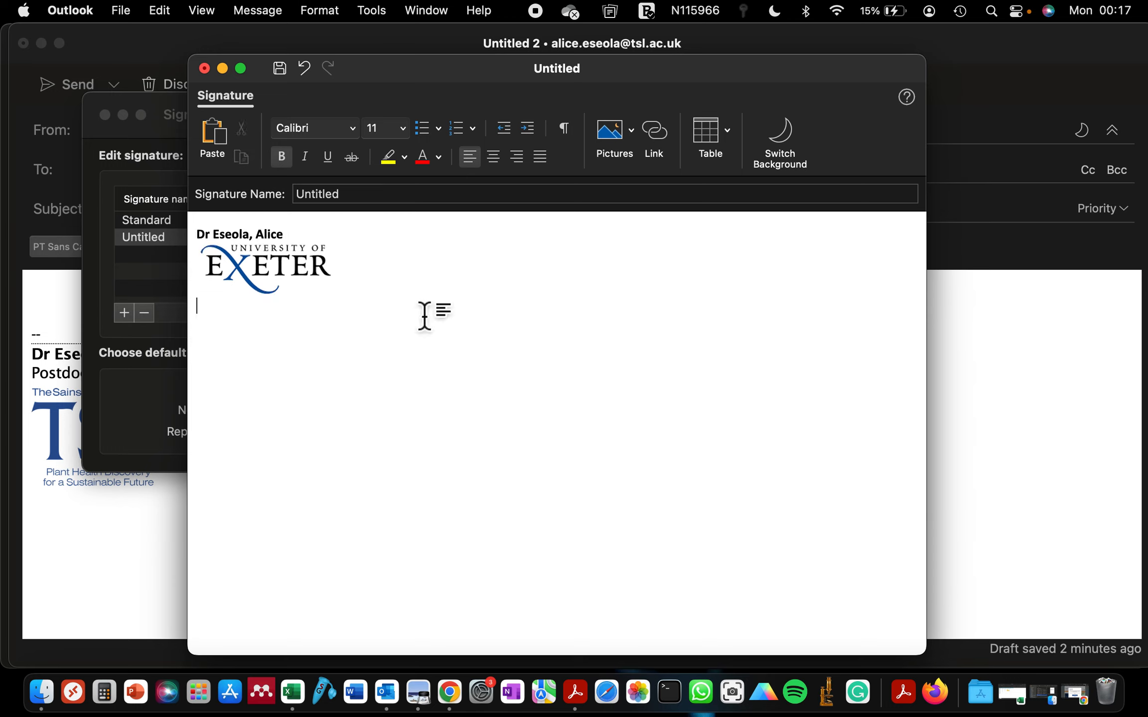
left_click(269, 270)
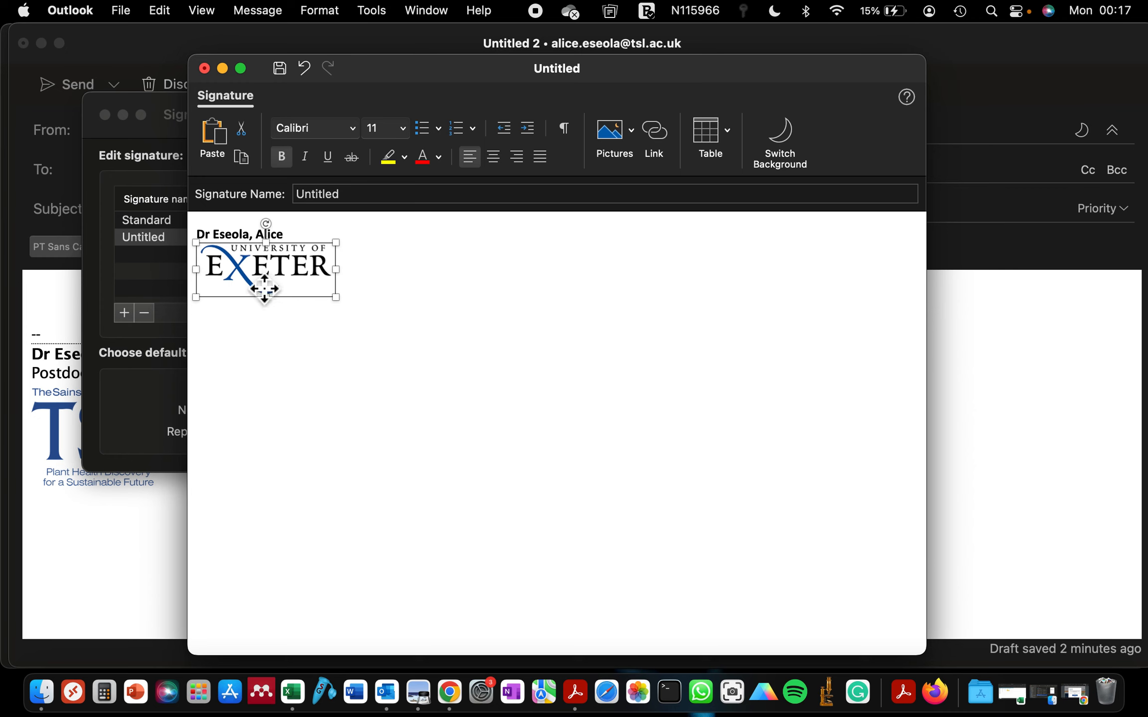
double_click(264, 289)
left_click(258, 358)
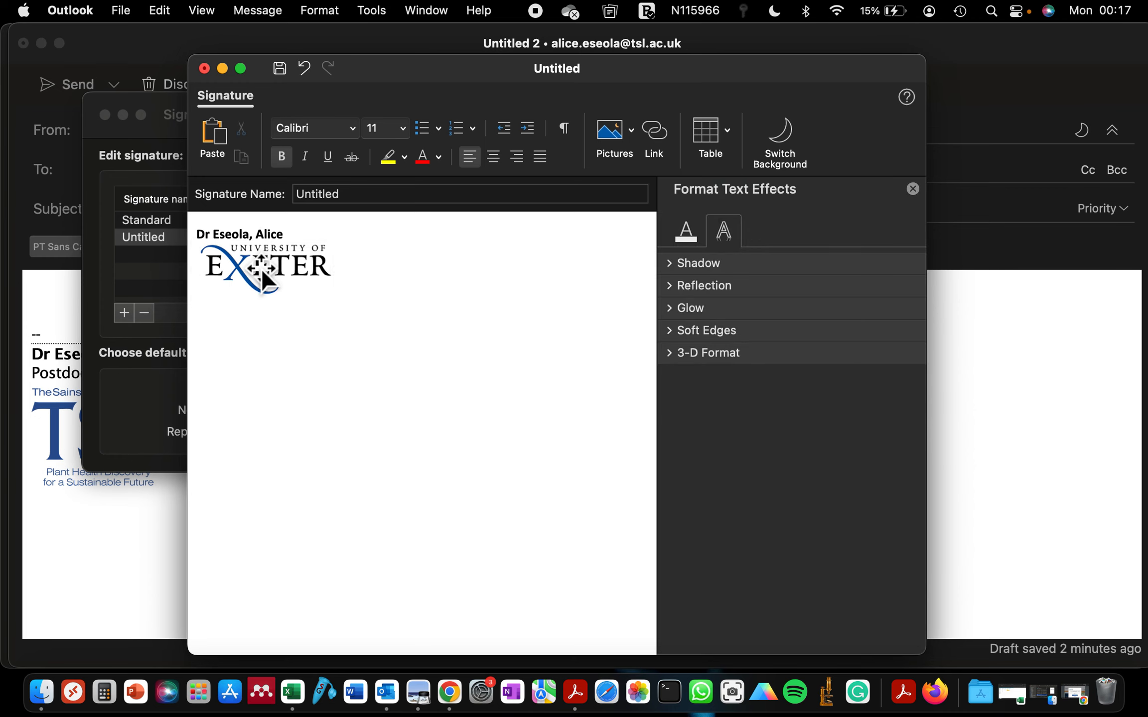
left_click(269, 283)
Shrink the cropped logo to about 2.51 by 0.97 cm
mouse_move(330, 295)
left_mouse_down()
mouse_move(345, 309)
mouse_move(296, 283)
left_mouse_up()
scroll(305, 289, "up", 8)
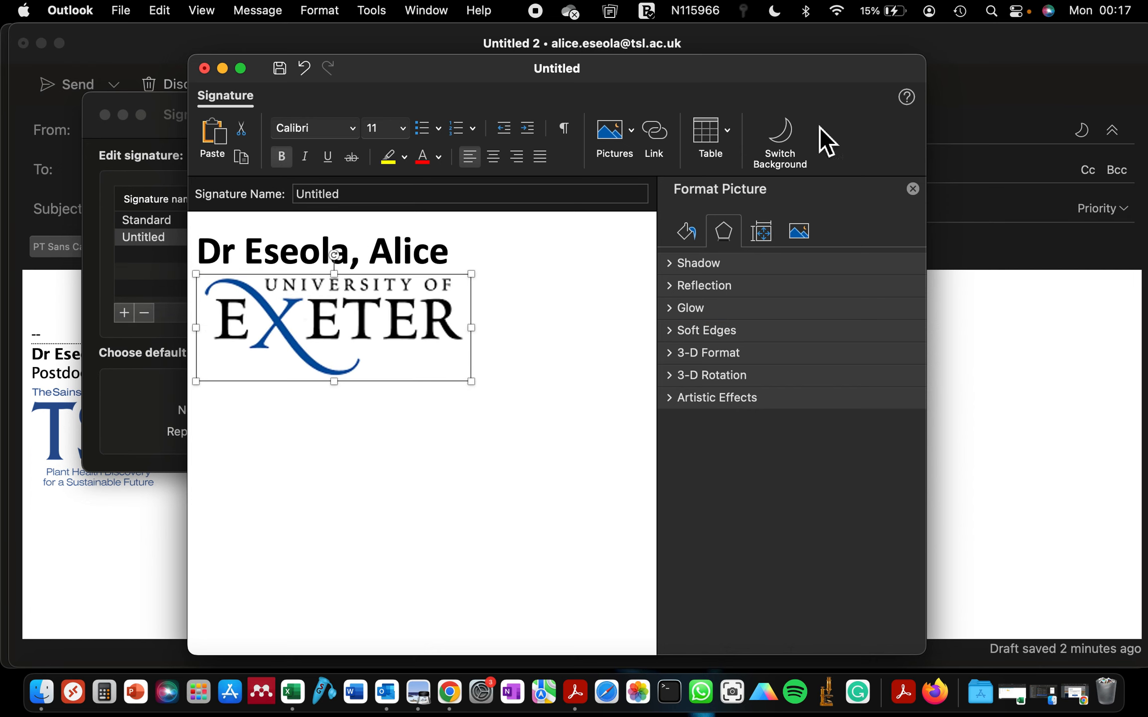
left_click_drag(930, 71, 1145, 41)
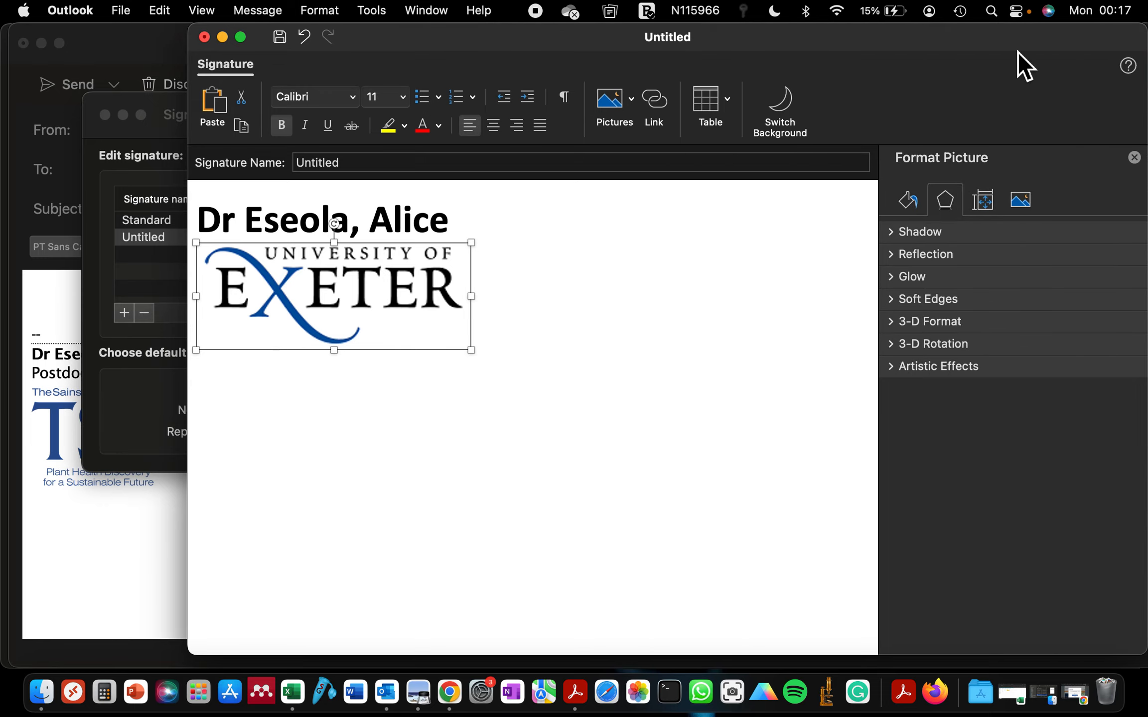
left_click_drag(472, 352, 459, 342)
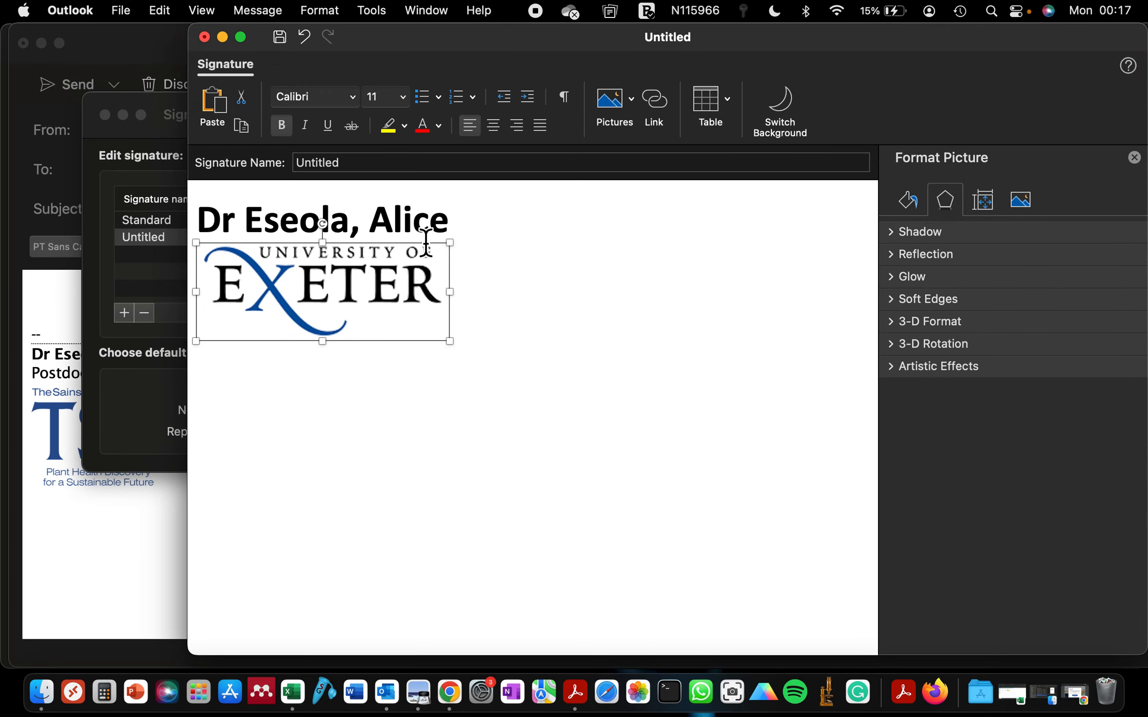
left_click(339, 409)
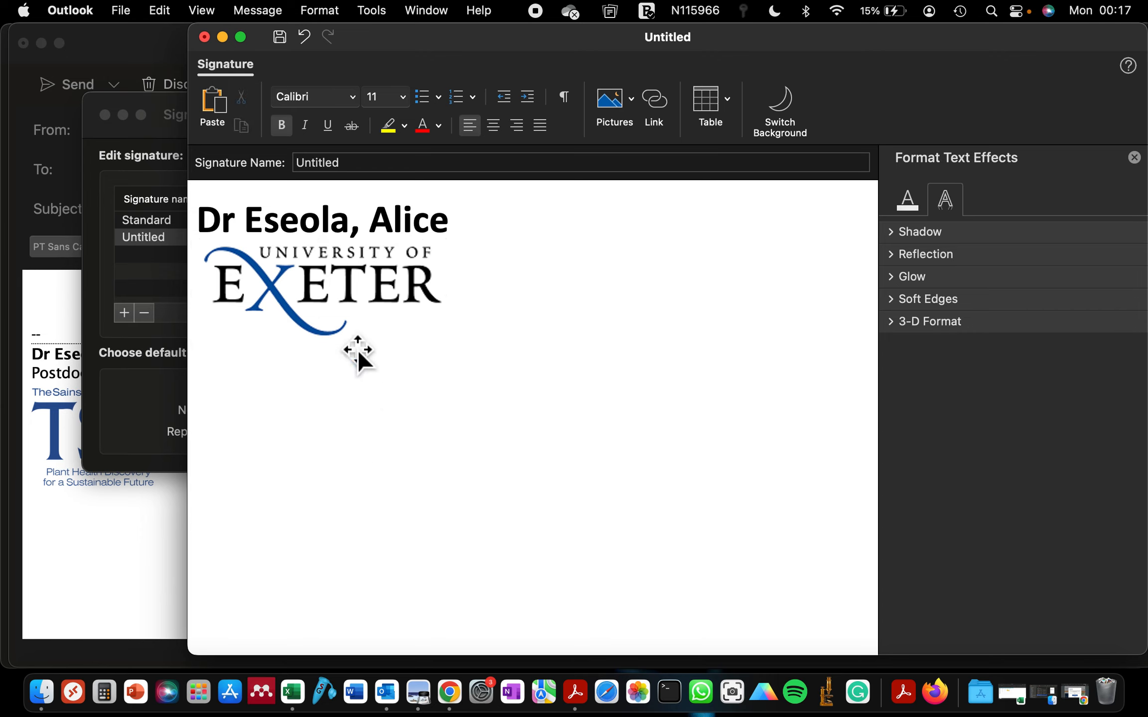
left_click(325, 310)
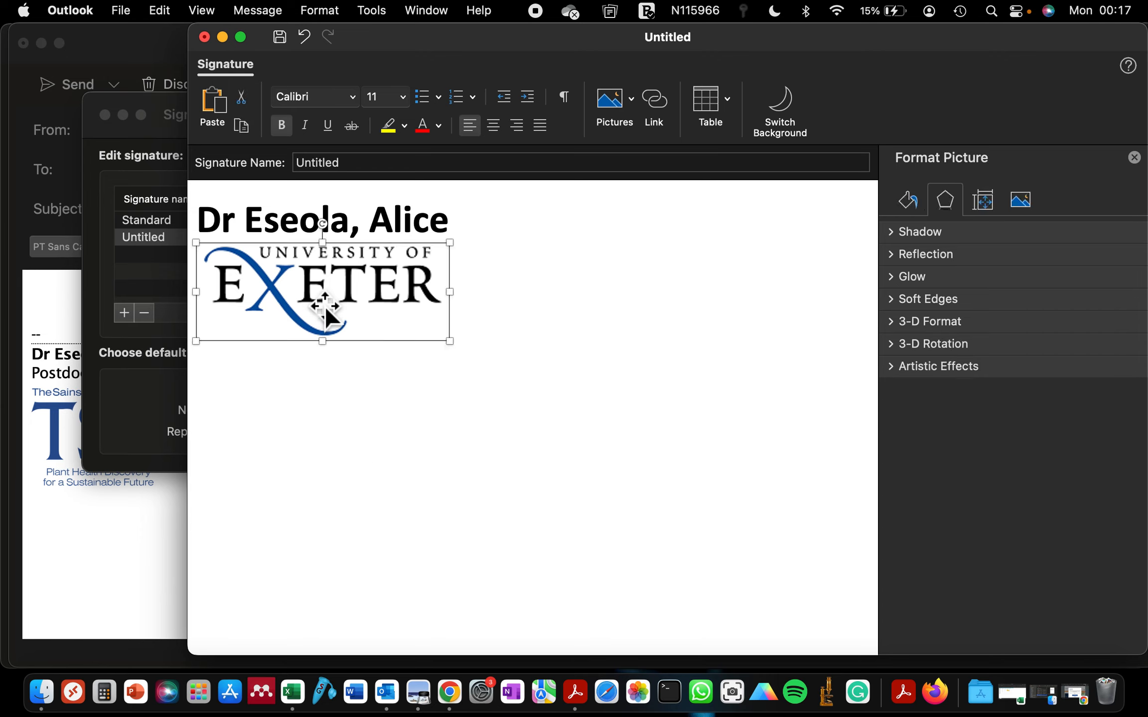
left_click(324, 405)
left_click(324, 284)
Start a link on the logo and select the Biosciences site URL in Chrome's address bar
right_click(307, 290)
left_click(337, 397)
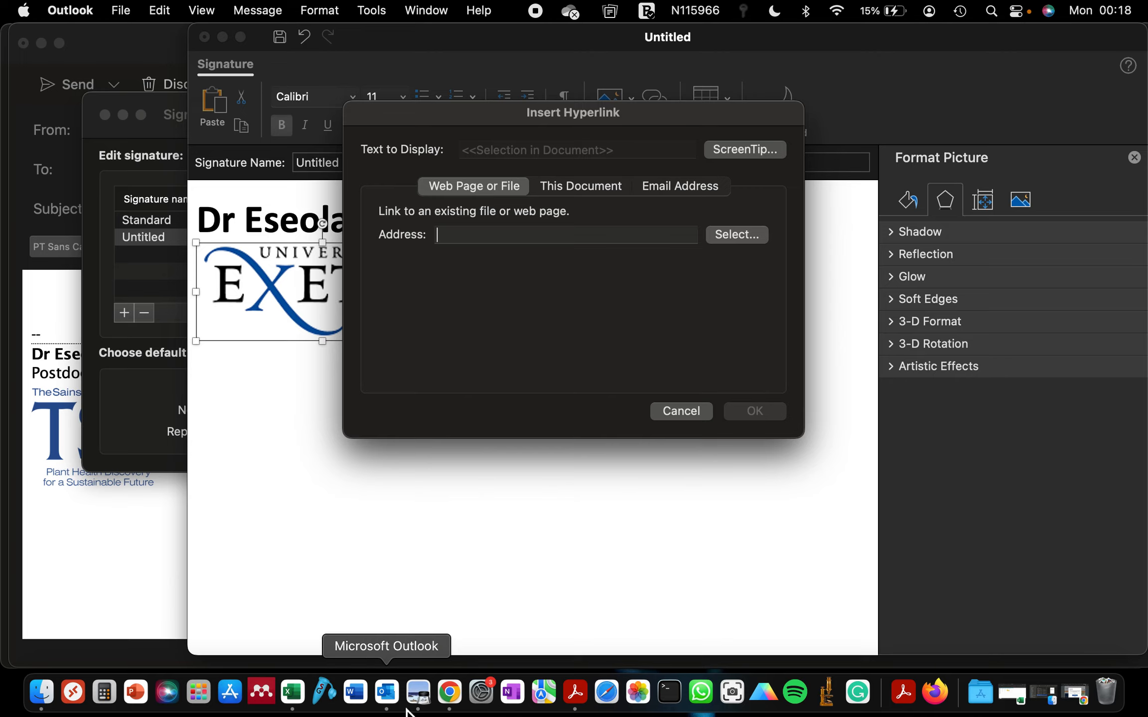
left_click(449, 693)
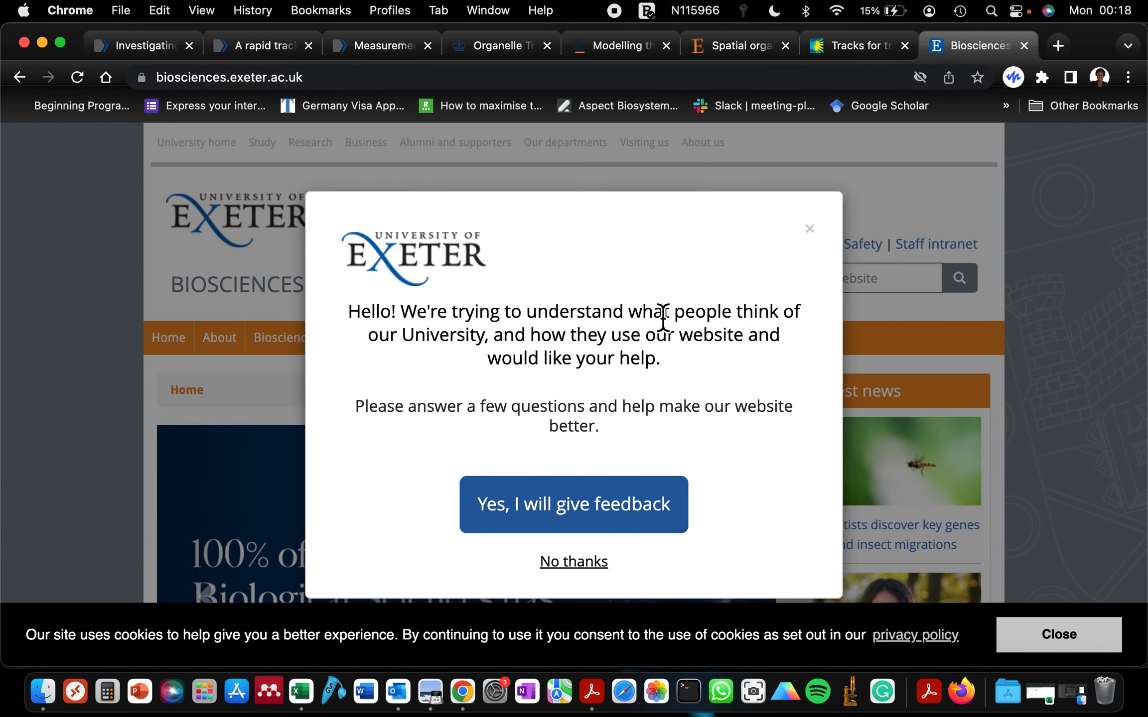
left_click(810, 230)
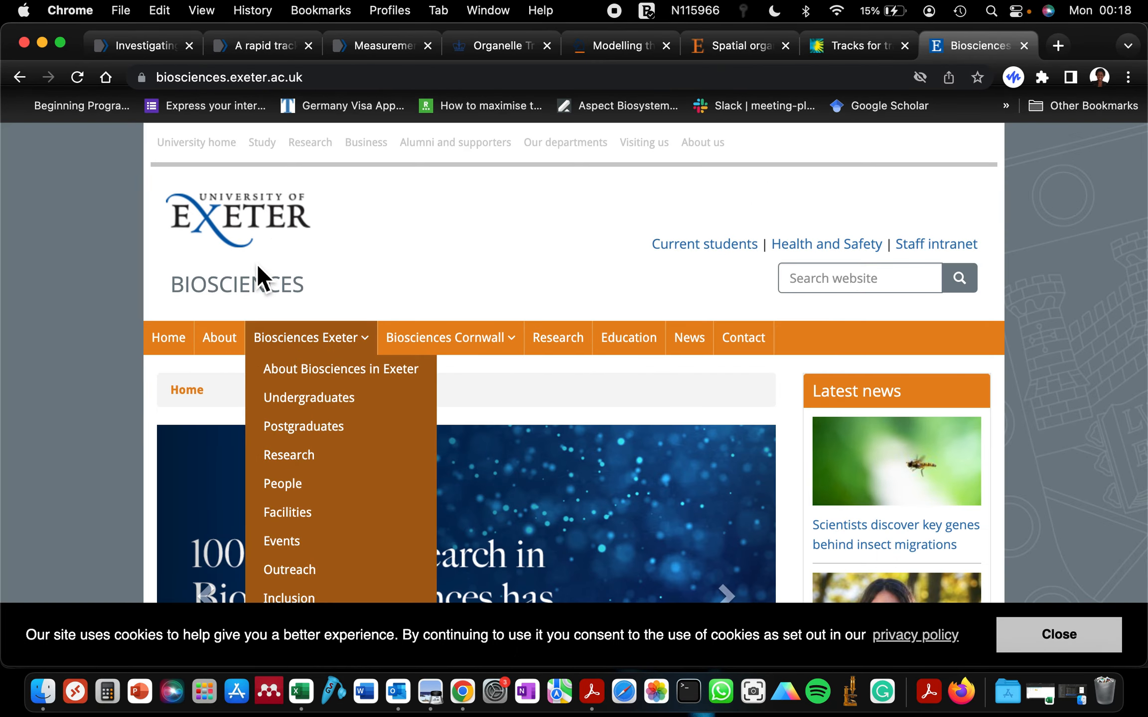
left_click(429, 79)
key("super+c")
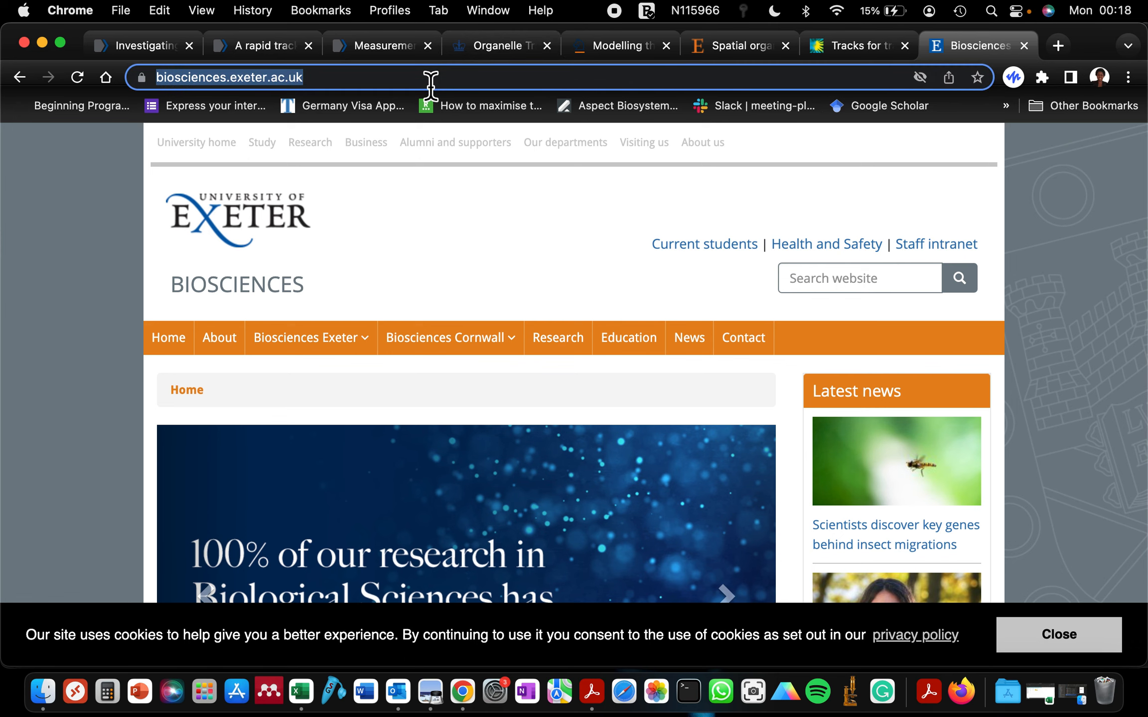
left_click(48, 43)
left_click(283, 289)
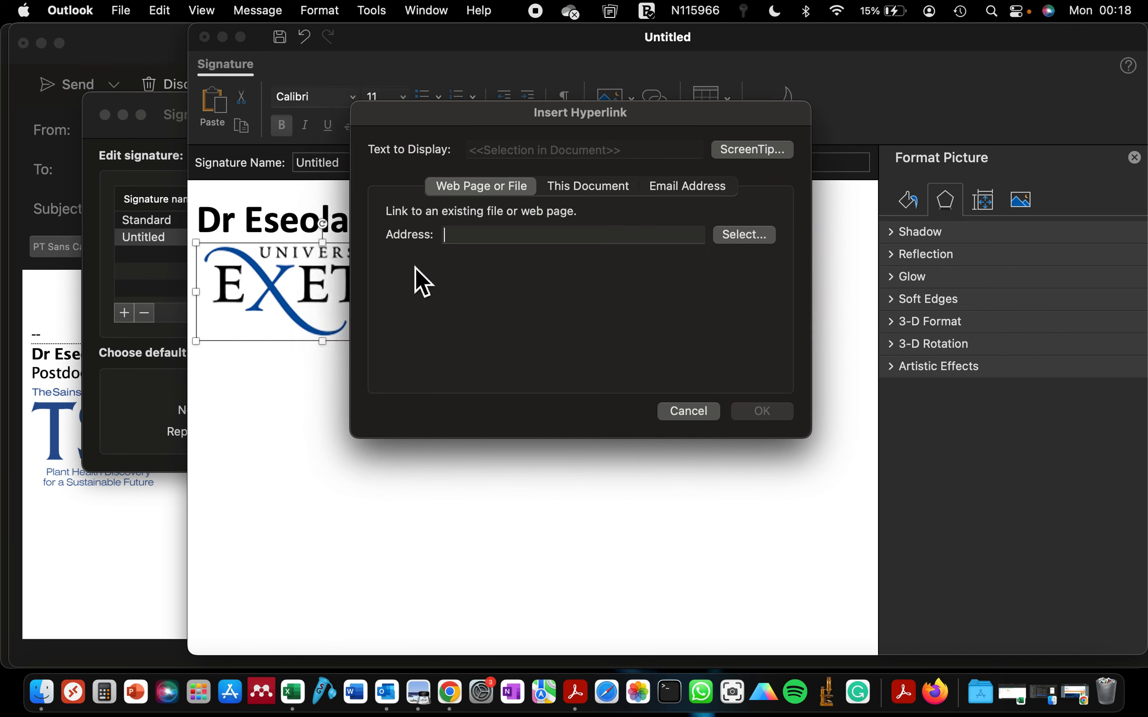
left_click(699, 410)
left_click(413, 431)
left_click(338, 310)
right_click(327, 301)
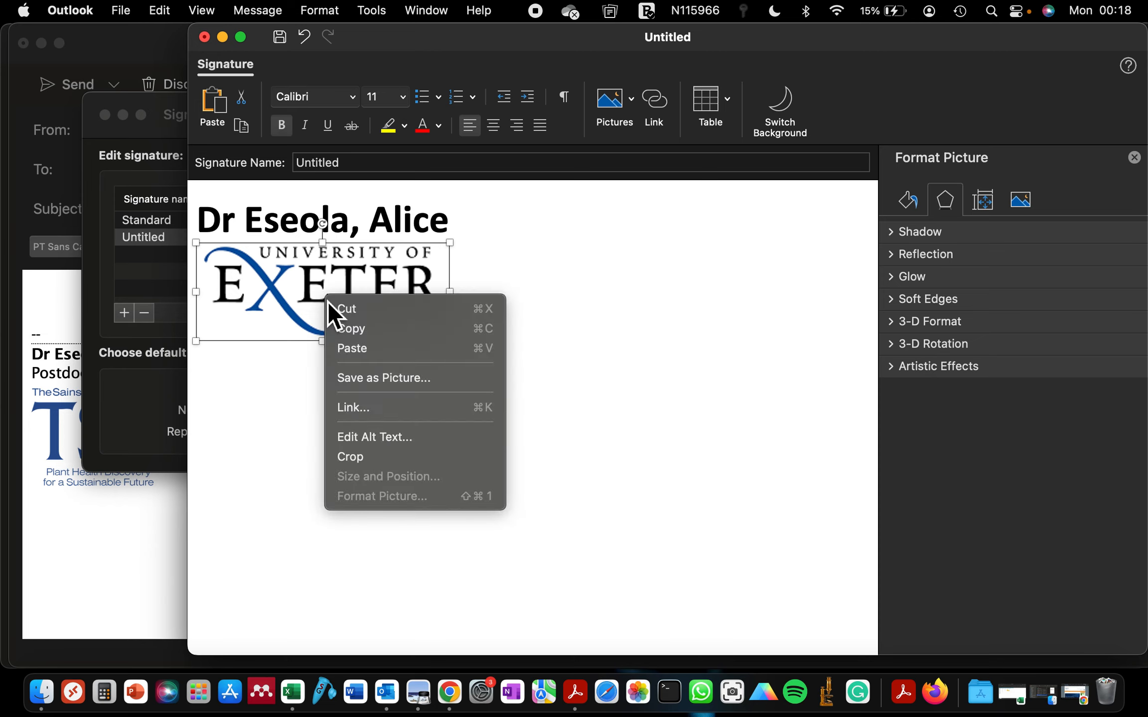
left_click(374, 409)
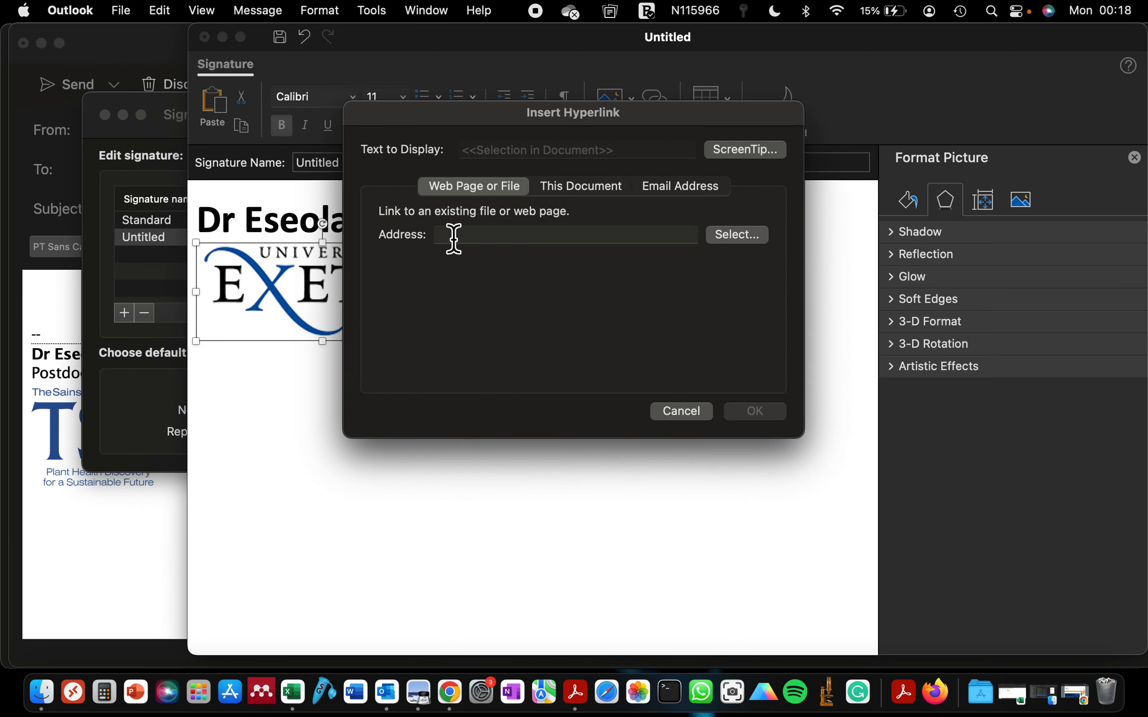
key("super+v")
left_click(763, 418)
left_click(678, 473)
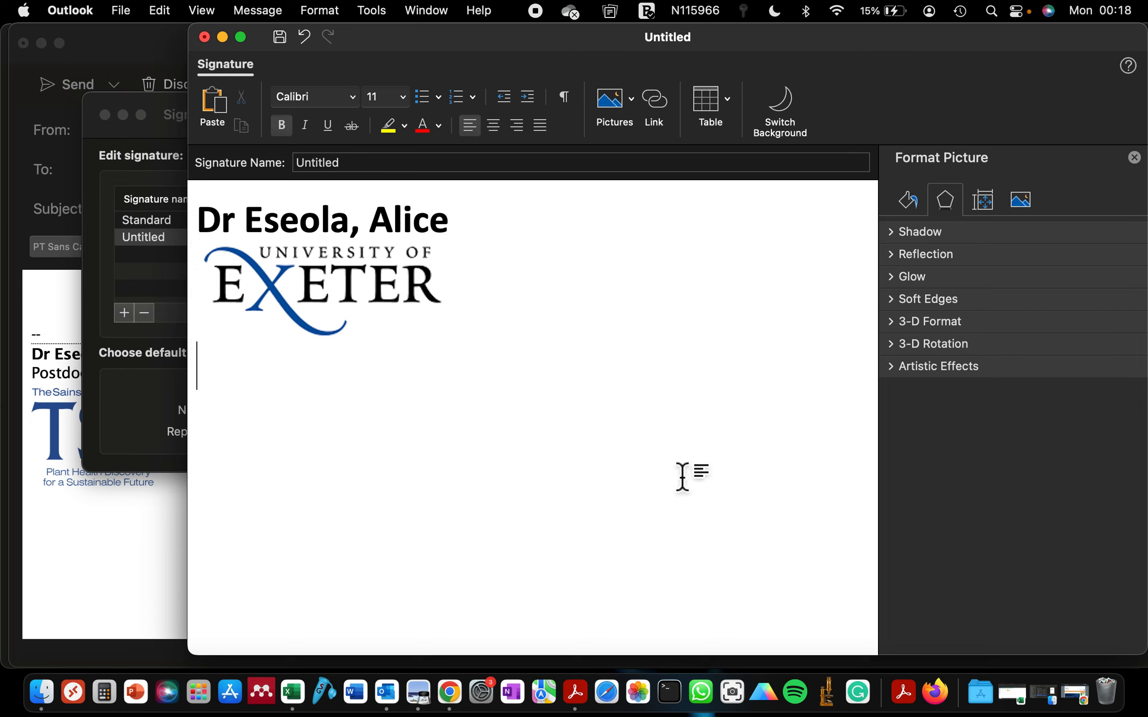
mouse_move(339, 302)
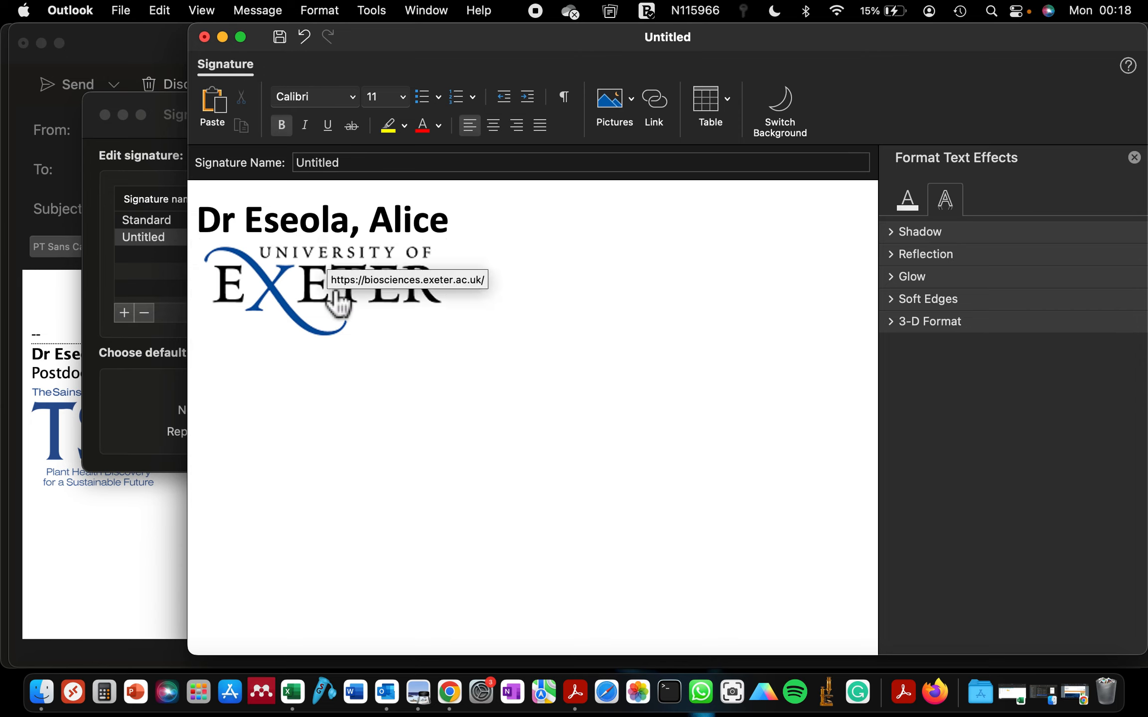
Follow the logo's link to biosciences.exeter.ac.uk in Chrome, then return to Outlook
left_click(305, 296)
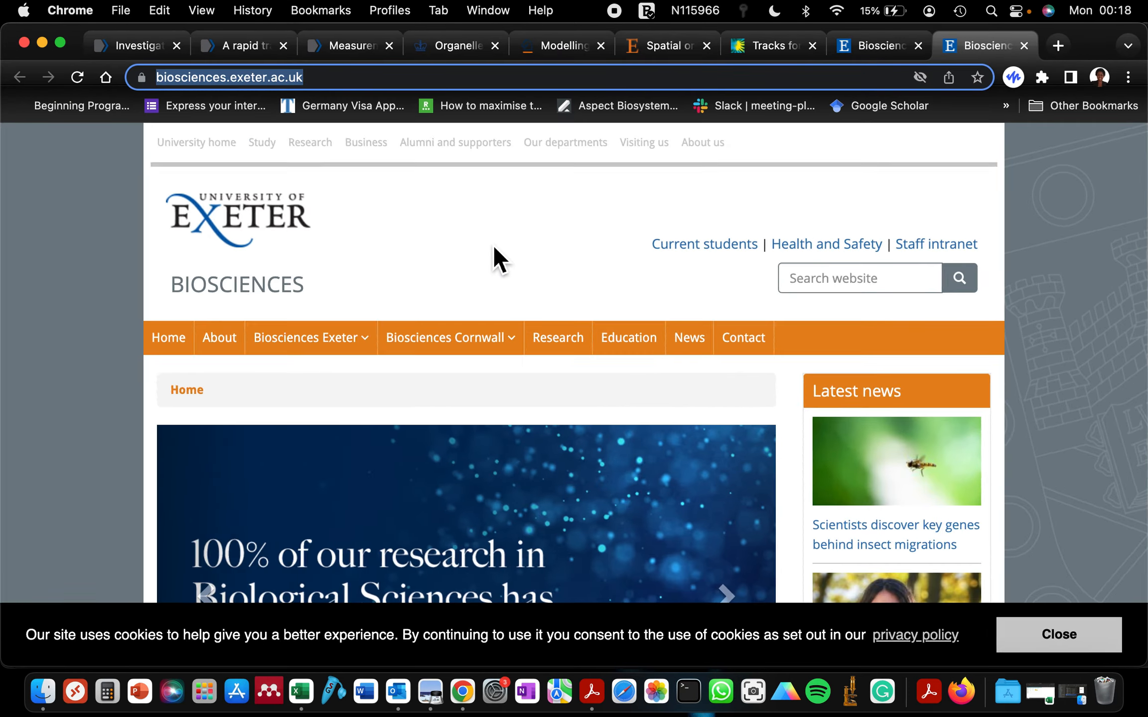
left_click(398, 691)
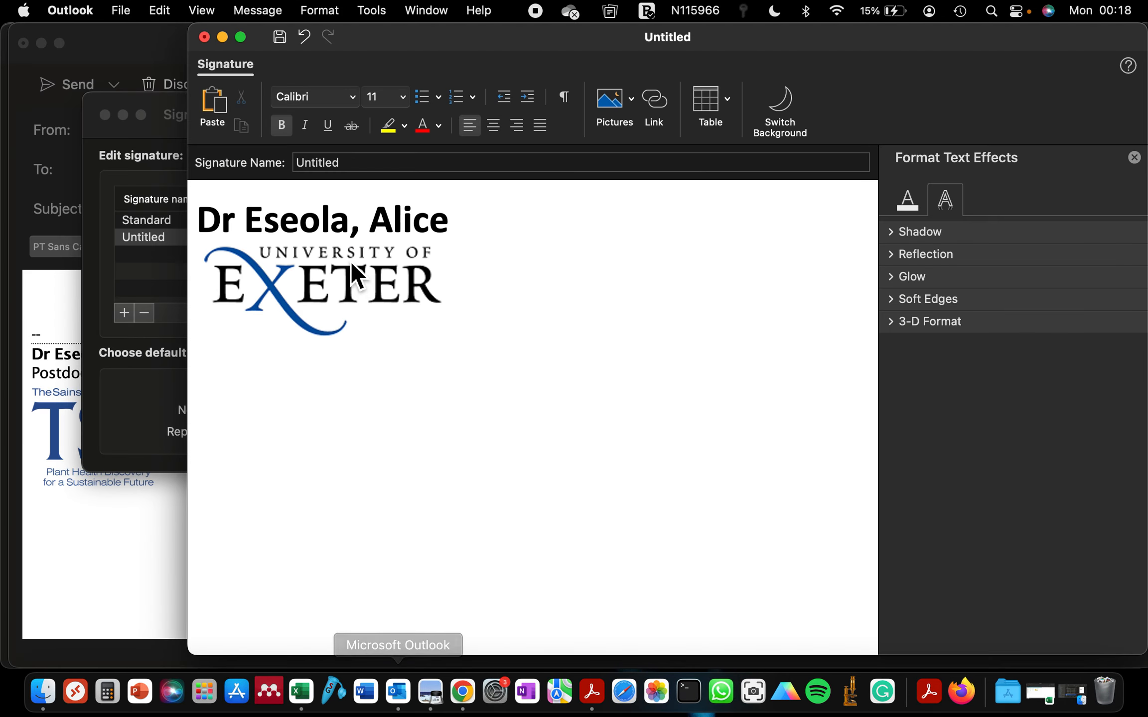
Add a non-bold 'PhD candidate' line below the bold name
left_click(474, 239)
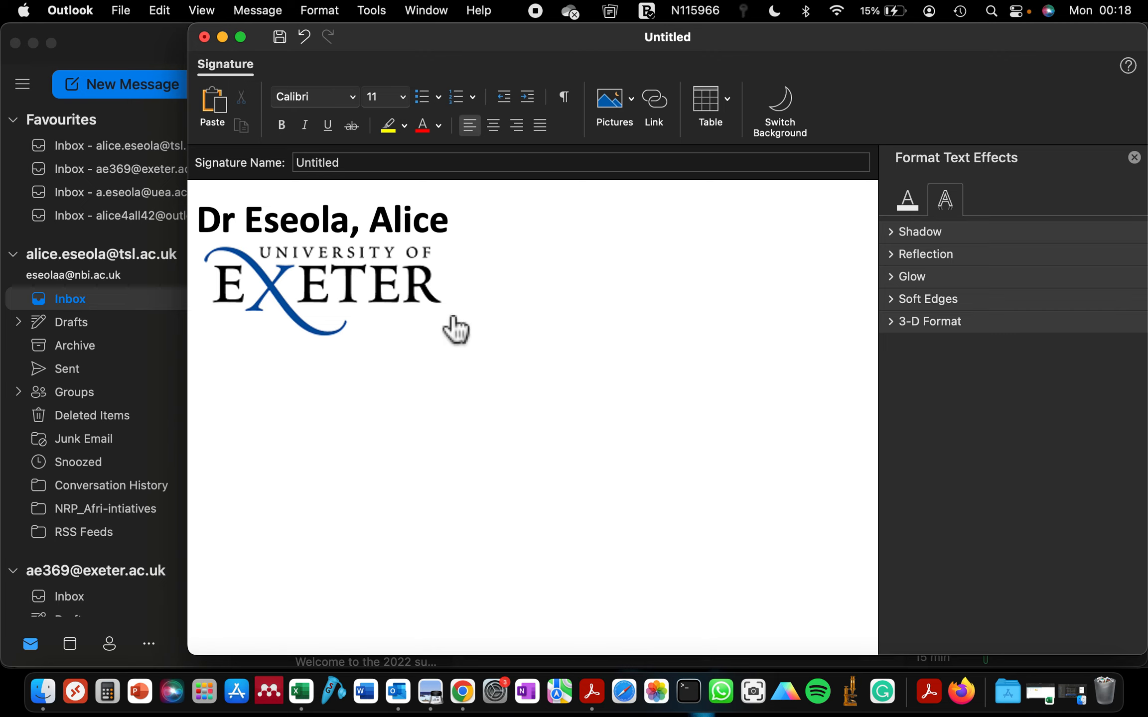
left_click(456, 229)
key("Return")
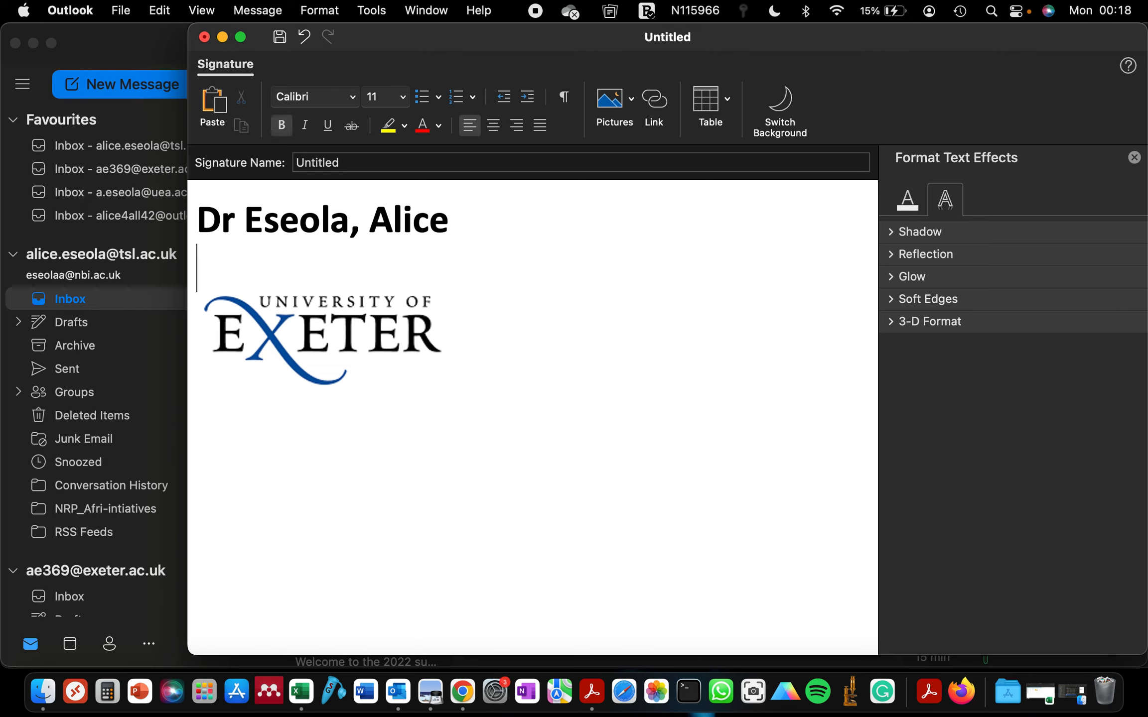
type("Unive")
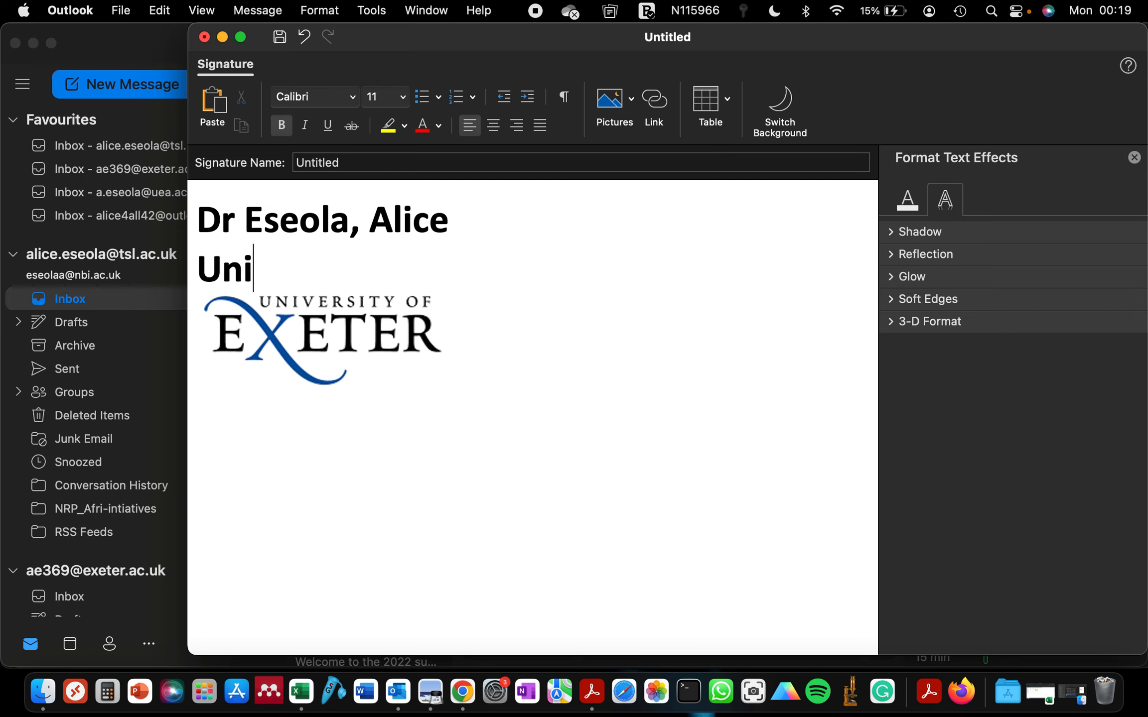
key("BackSpace")
key("BackSpace")
key("BackSpace")
key("BackSpace")
key("BackSpace")
key("BackSpace")
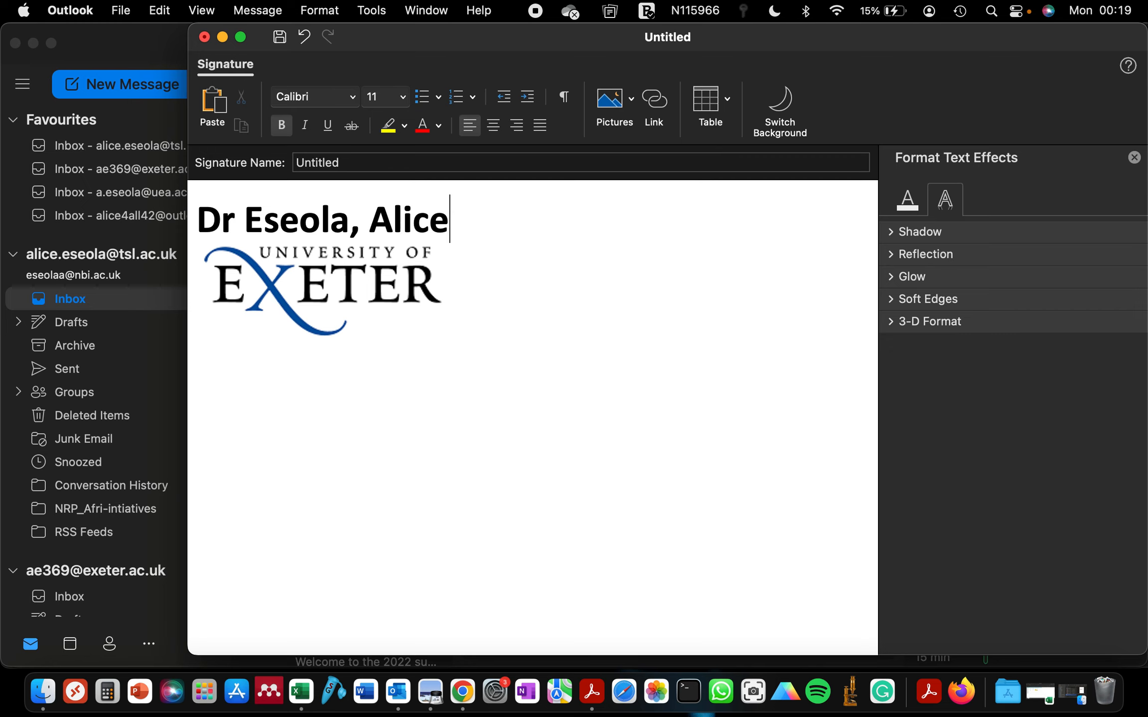
key("Return")
type("P")
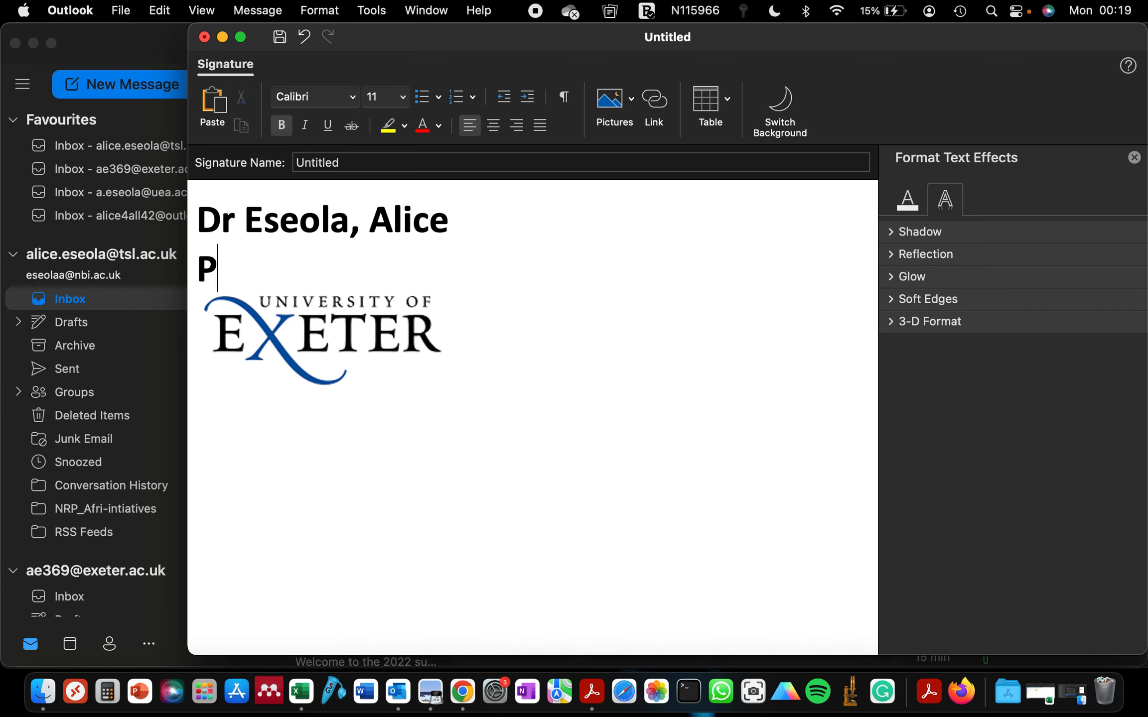
type("hD ca")
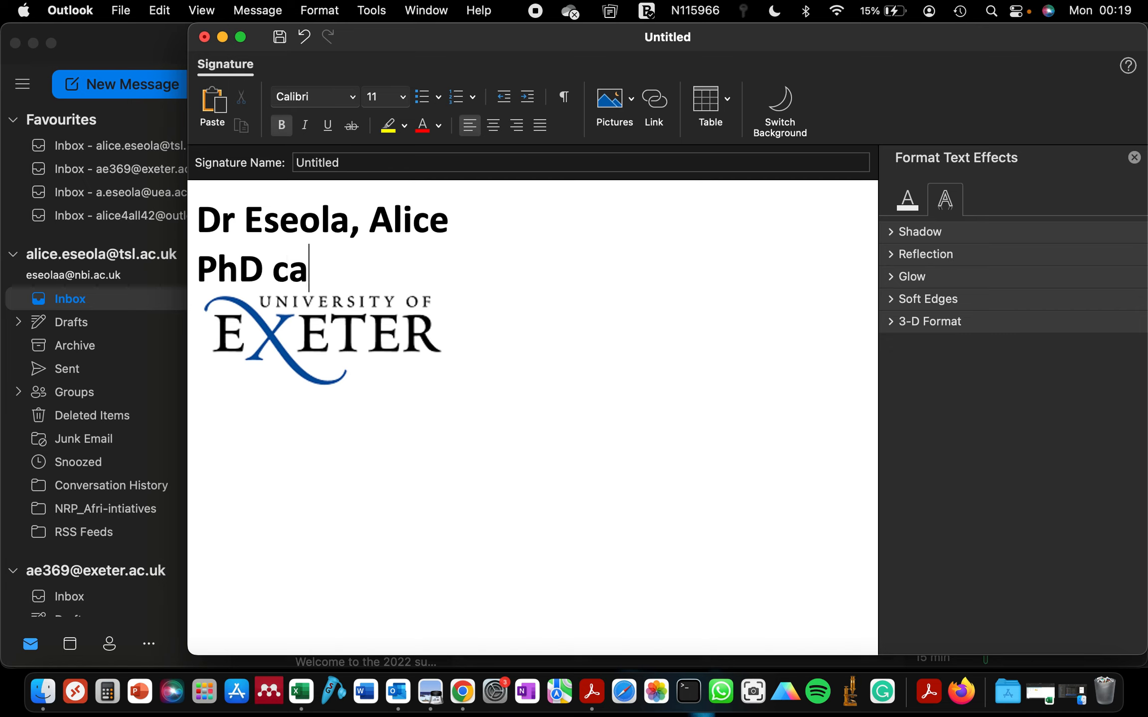
type("ndidate")
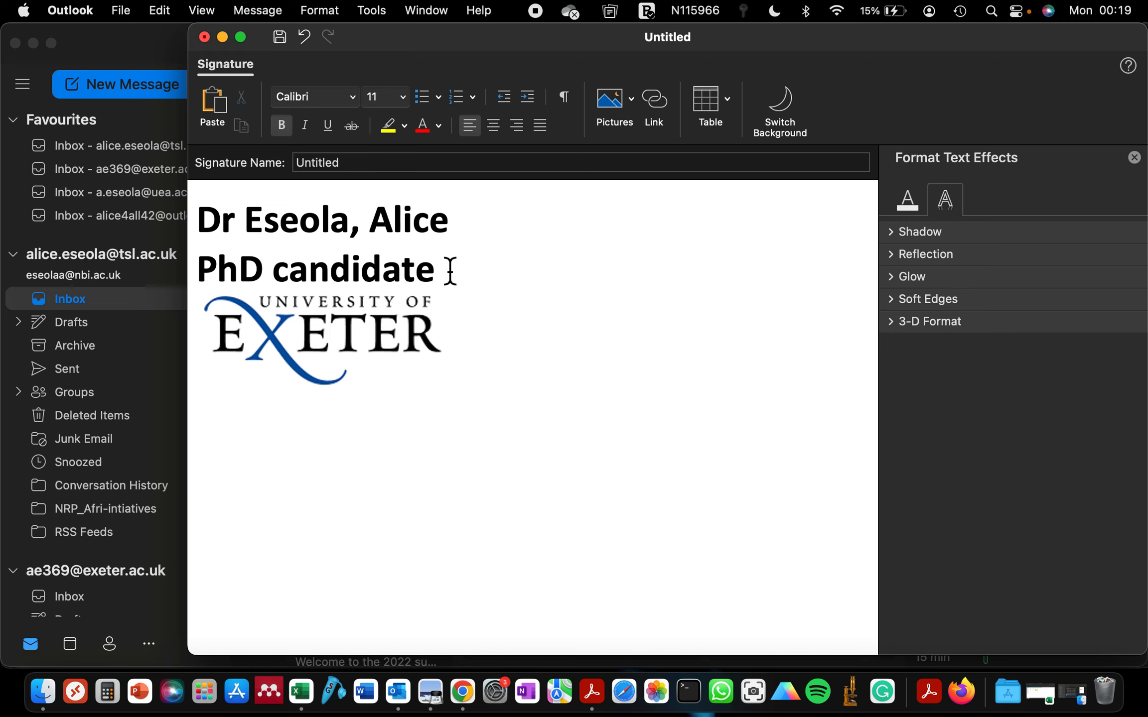
left_click_drag(448, 269, 26, 273)
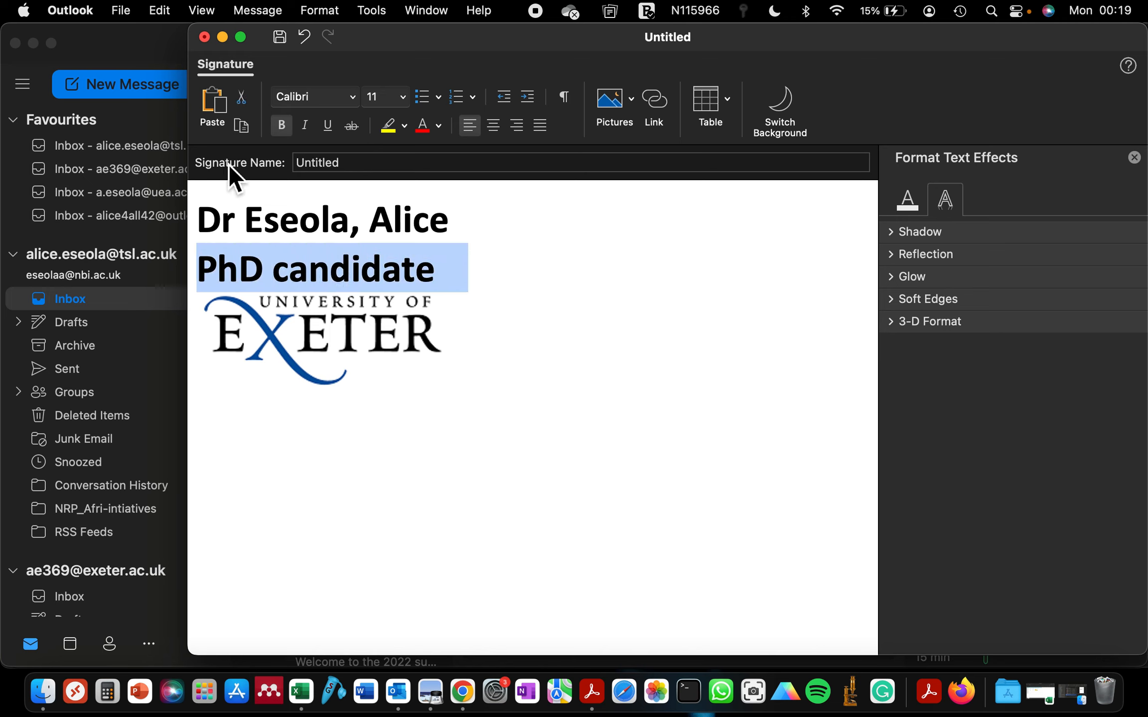
left_click(289, 124)
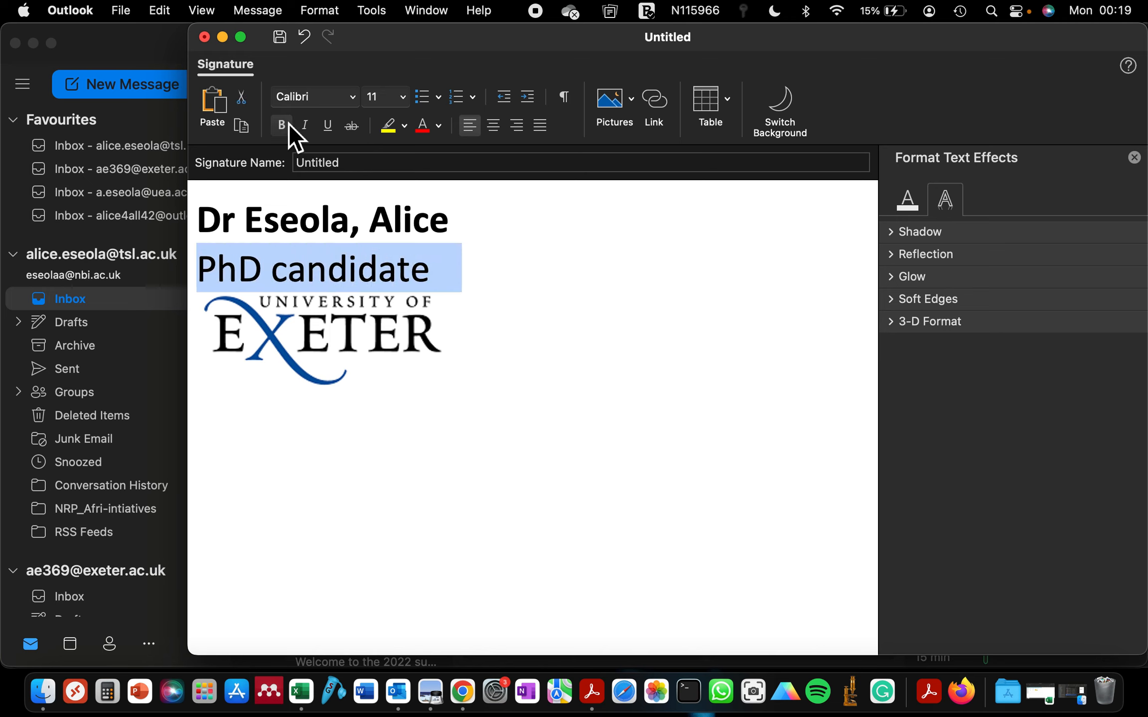
left_click(442, 264)
Insert a non-bold dashed separator line above the name
left_click(467, 231)
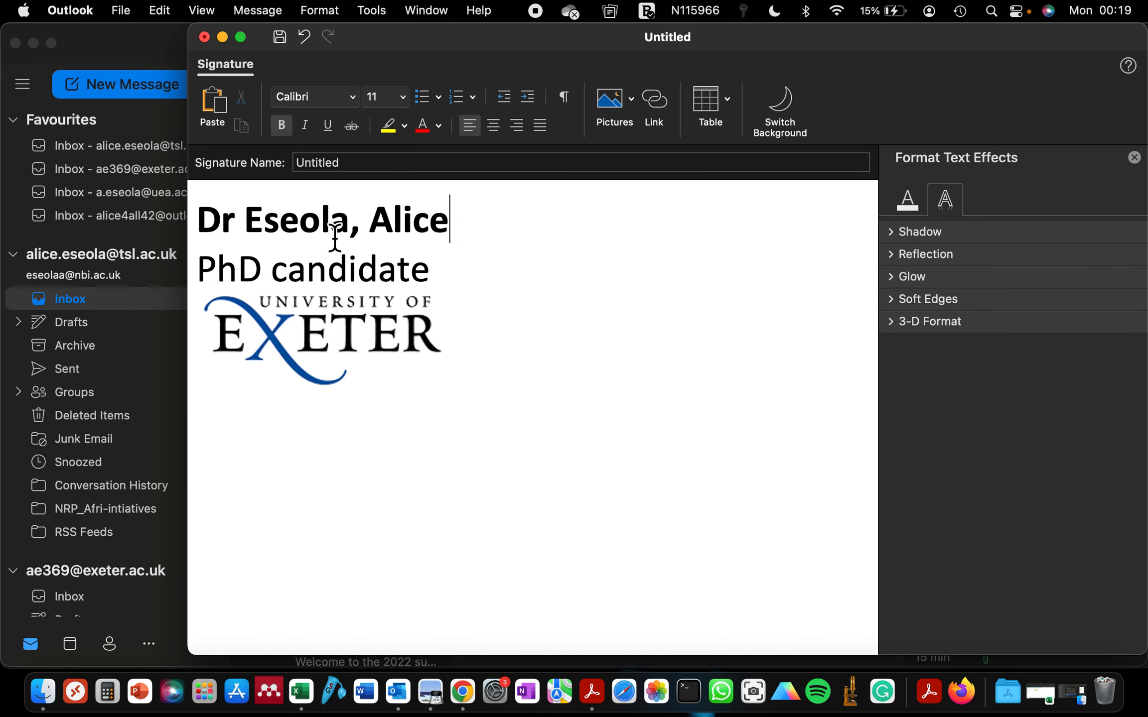
left_click(199, 222)
key("Return")
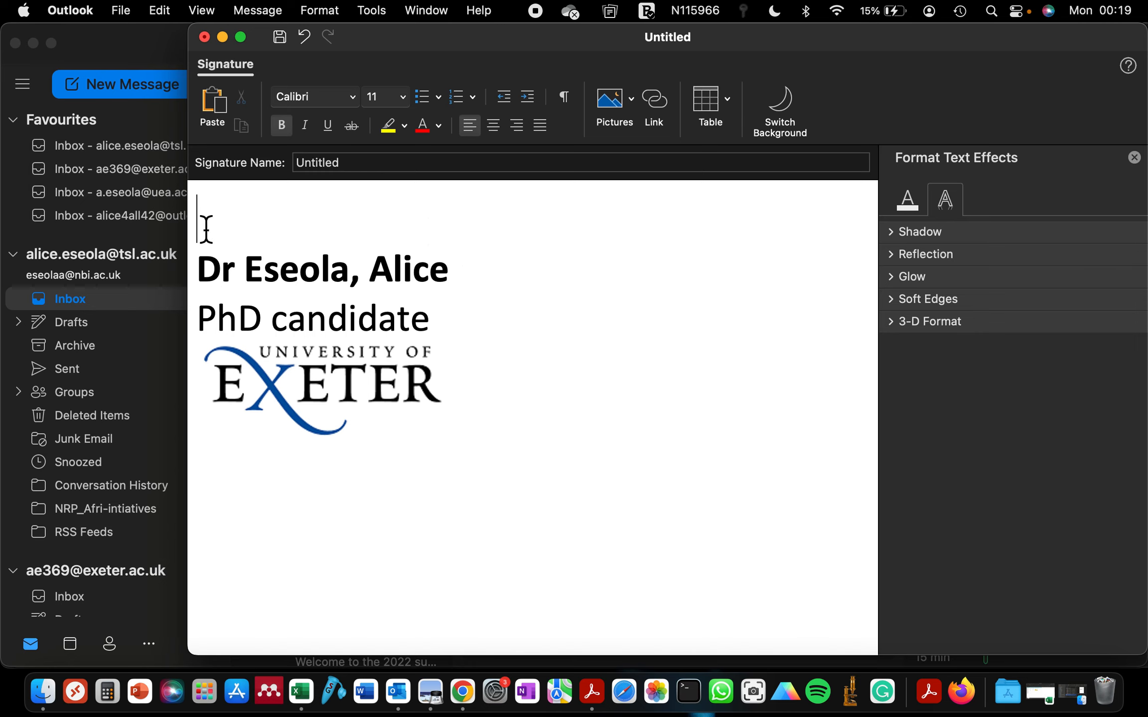
type("--------------------------------------")
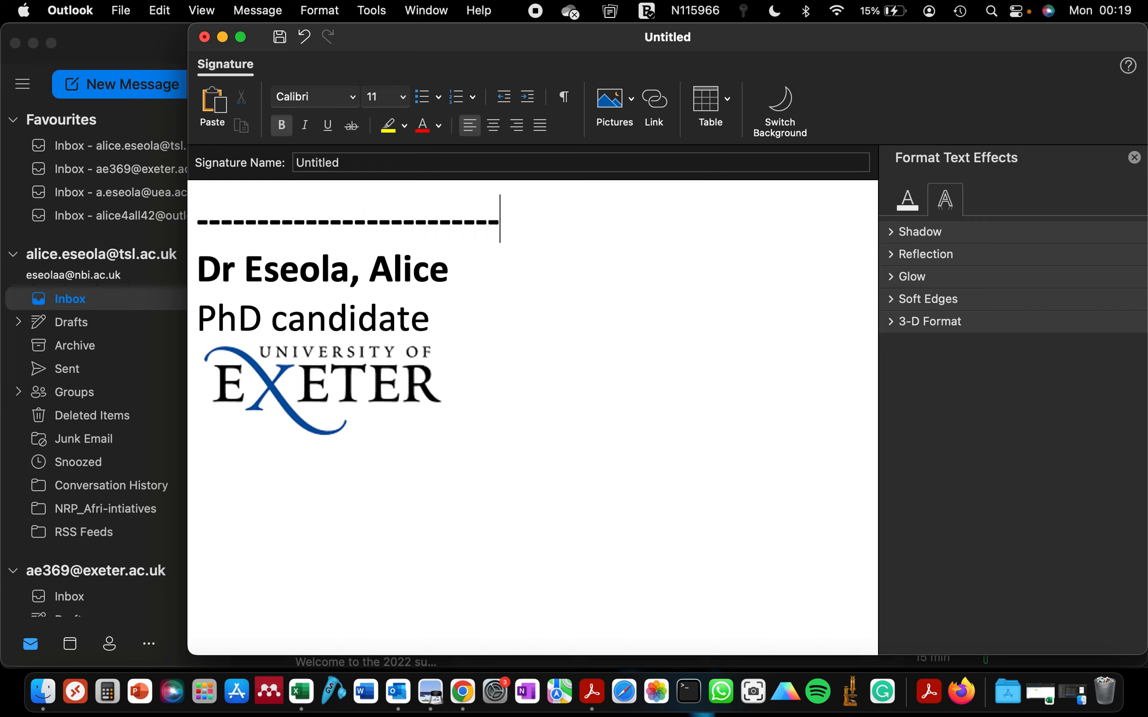
type("-------------------------")
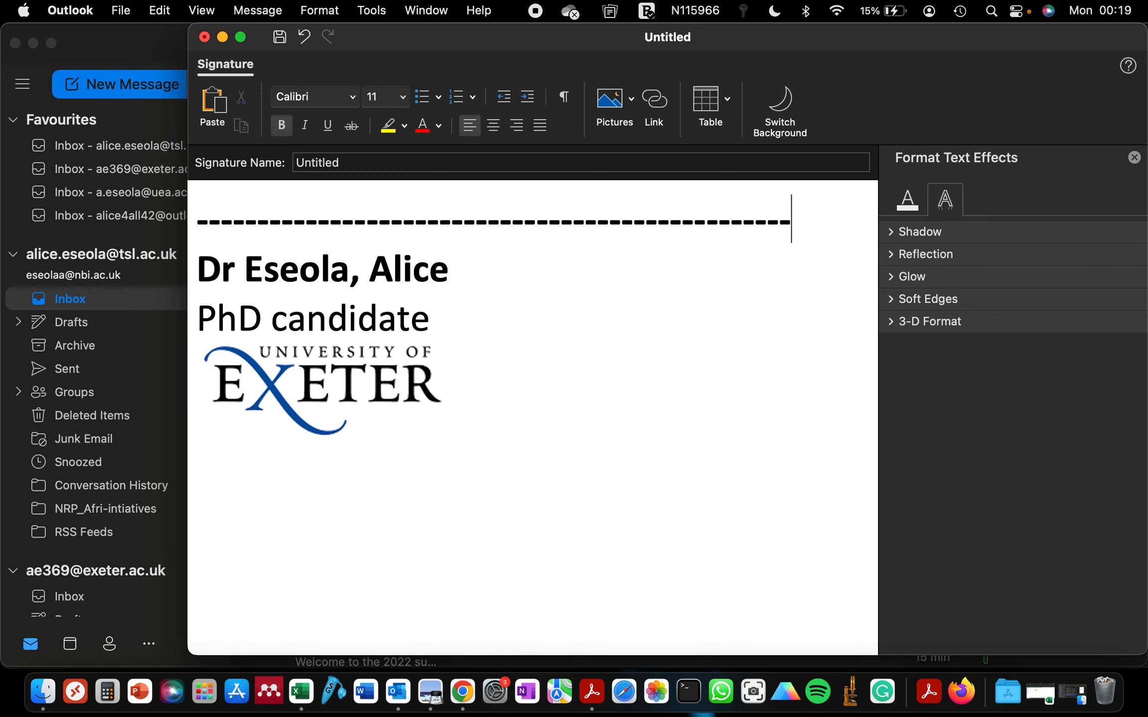
type("--------")
key("BackSpace")
key("BackSpace")
key("BackSpace")
key("BackSpace")
key("BackSpace")
key("BackSpace")
key("BackSpace")
key("BackSpace")
key("BackSpace")
key("BackSpace")
key("BackSpace")
left_click_drag(873, 236, 11, 238)
key("super+b")
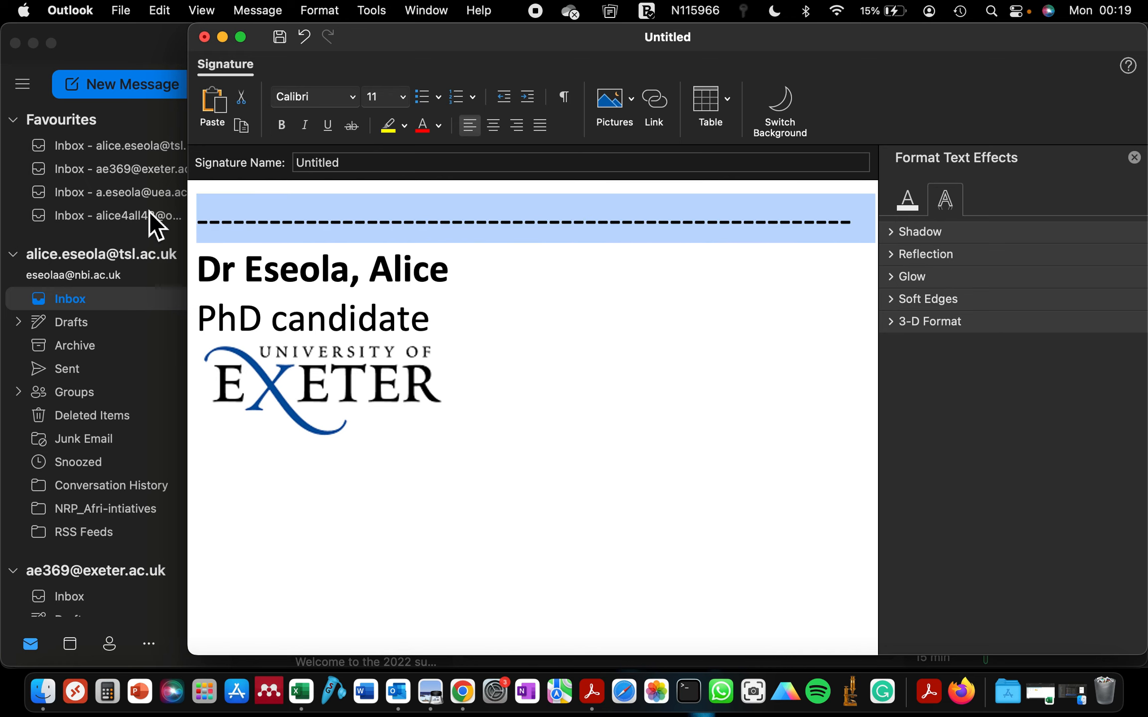
left_click(320, 239)
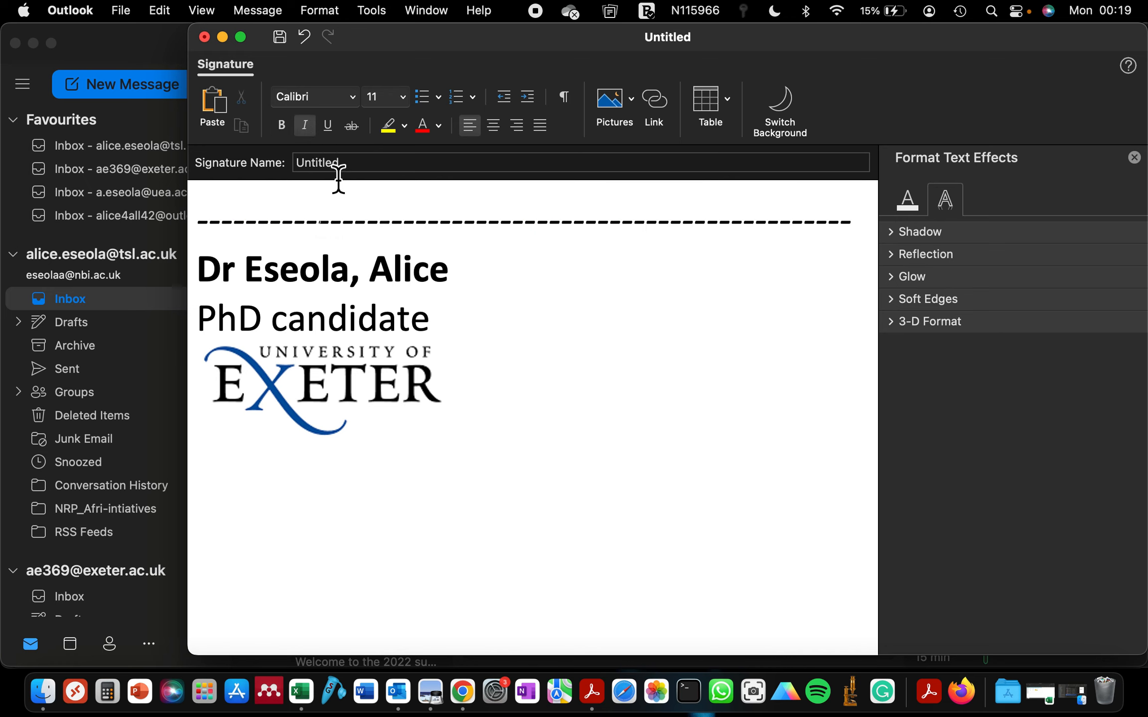
key("super+z")
key("super+z")
key("super+z")
key("super+z")
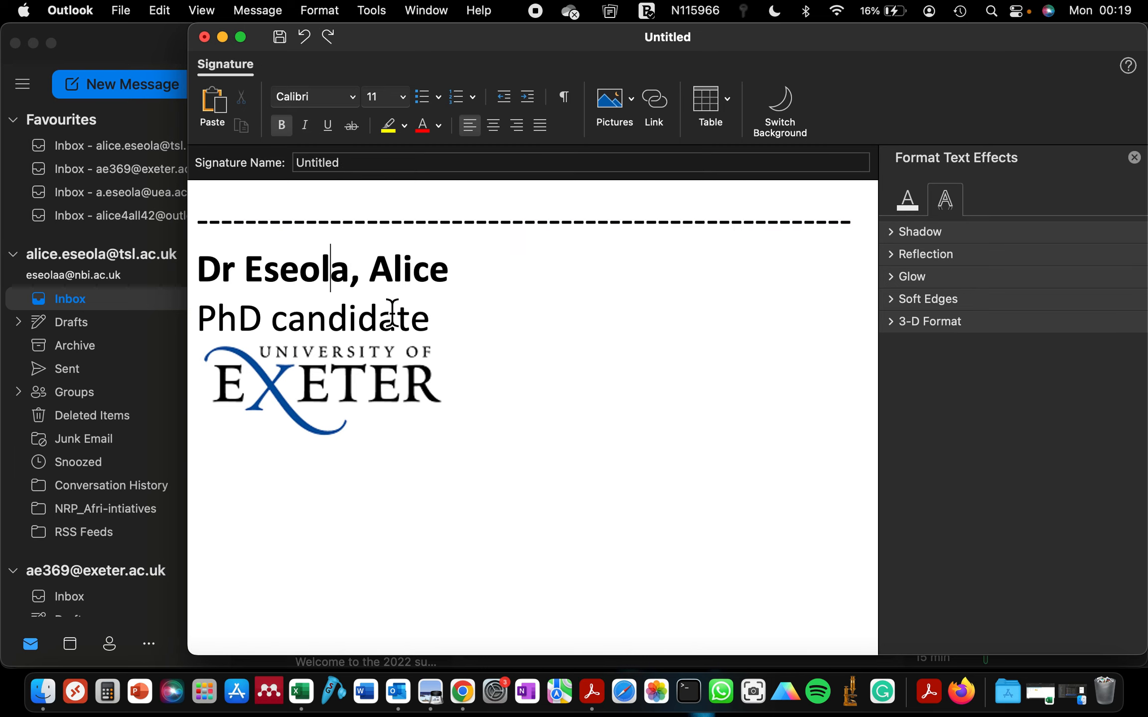
key("super+y")
key("super+y")
key("super+y")
key("super+y")
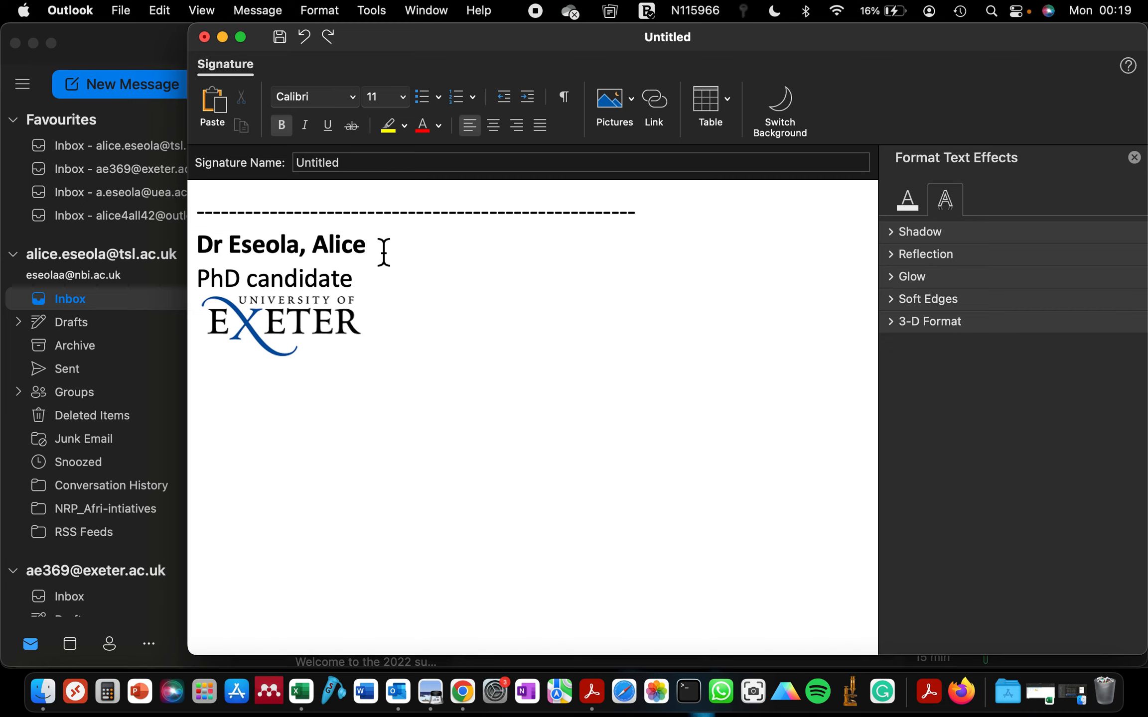
key("Return")
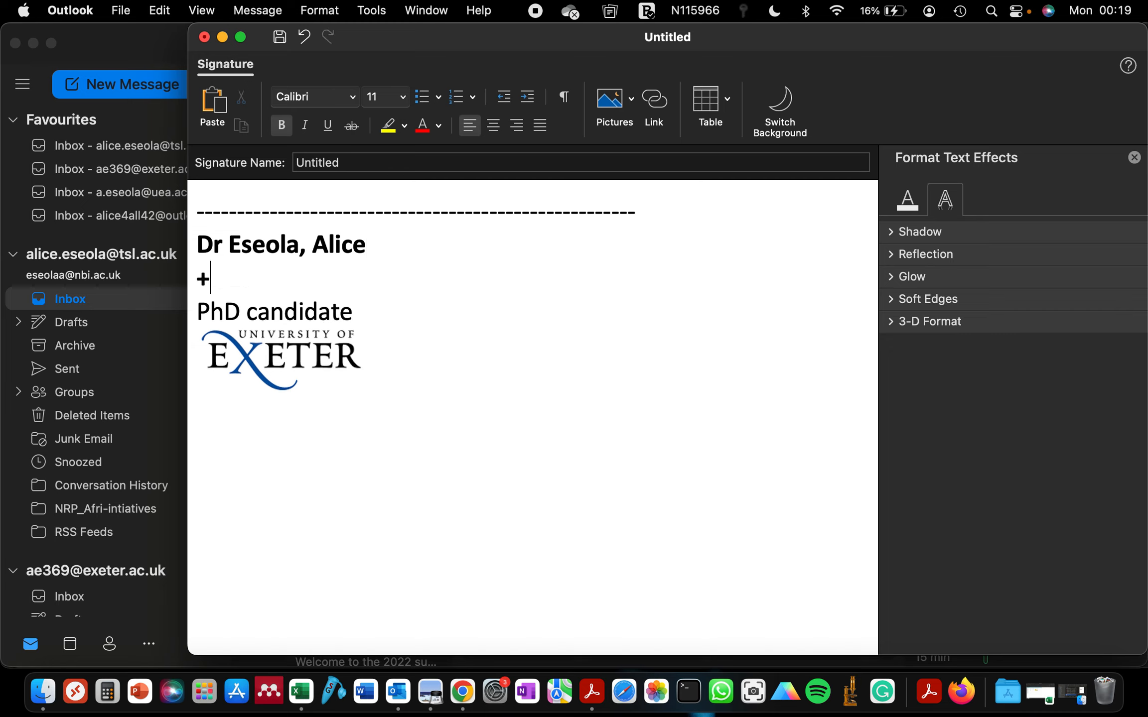
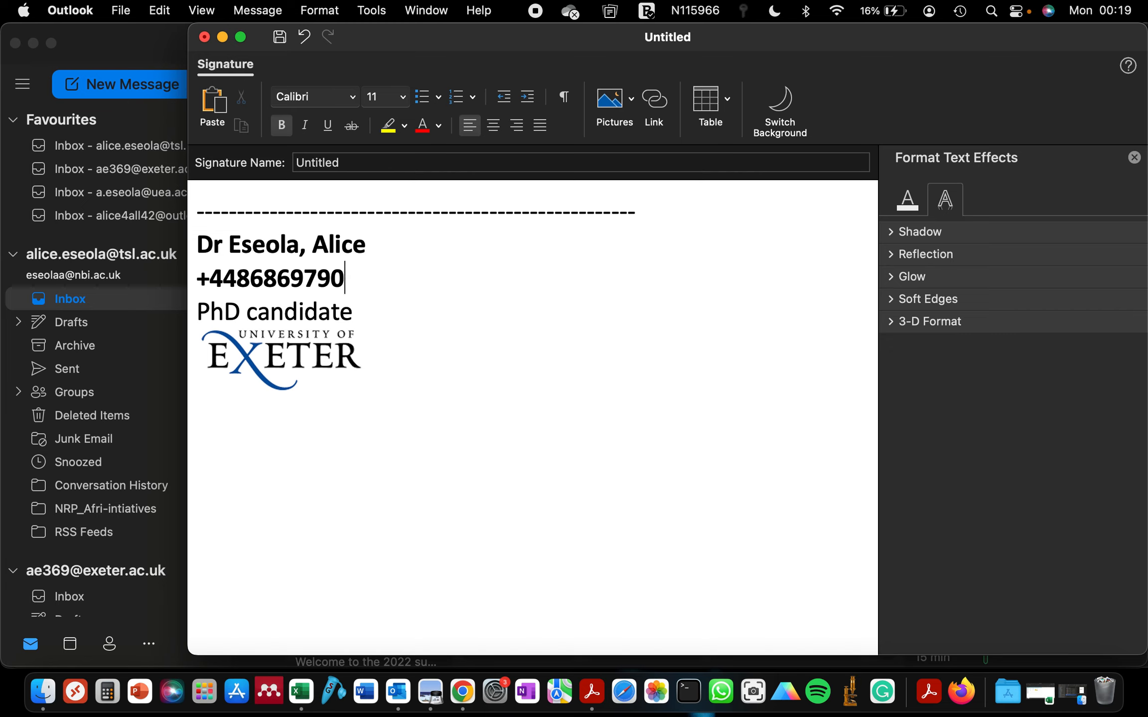
Type the phone number line in regular weight, then test the logo link in Chrome
left_click_drag(370, 285, 165, 288)
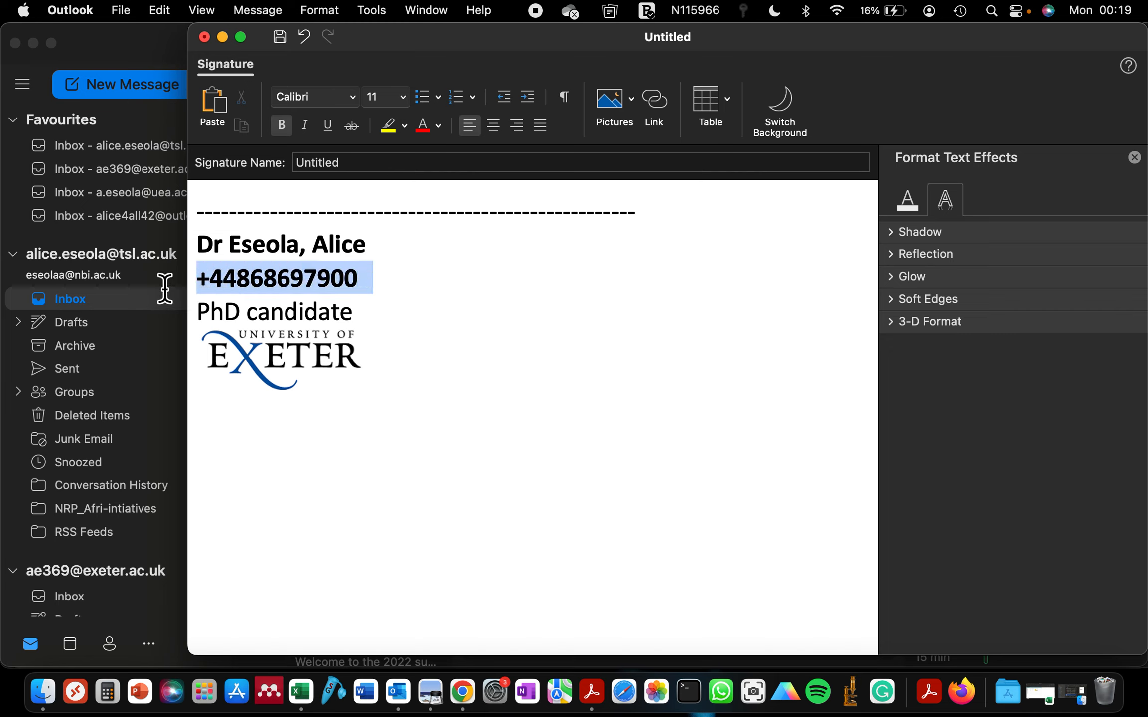
key("super+b")
left_click(405, 316)
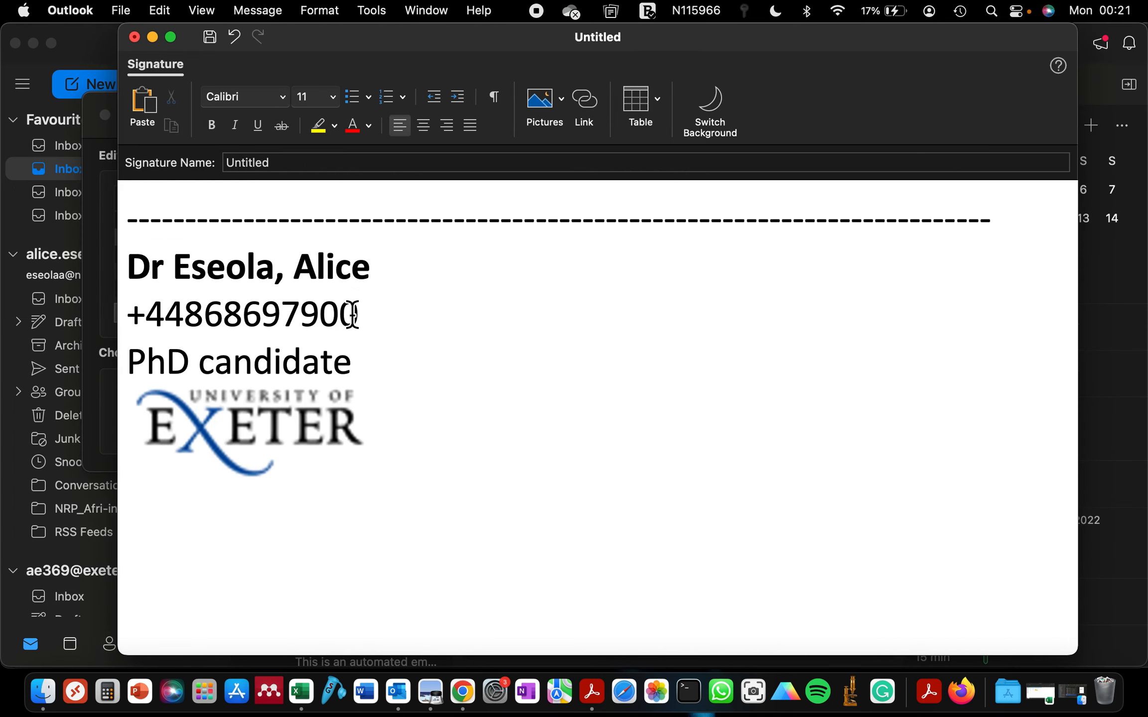
left_click(320, 435)
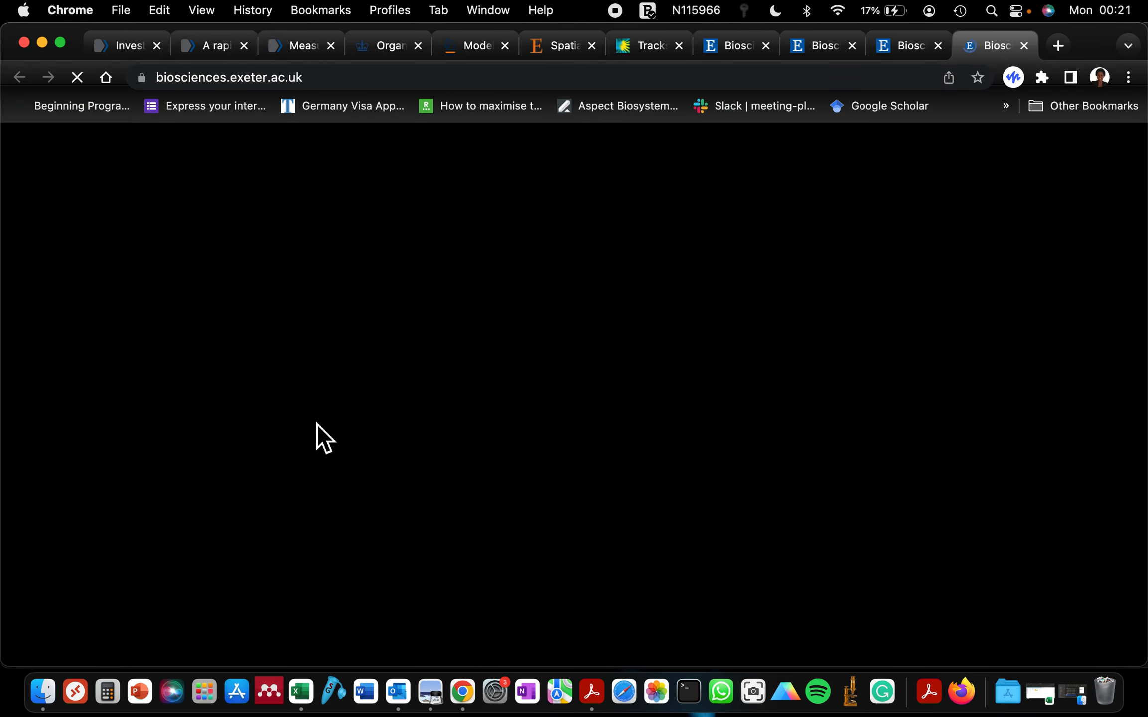
left_click(398, 693)
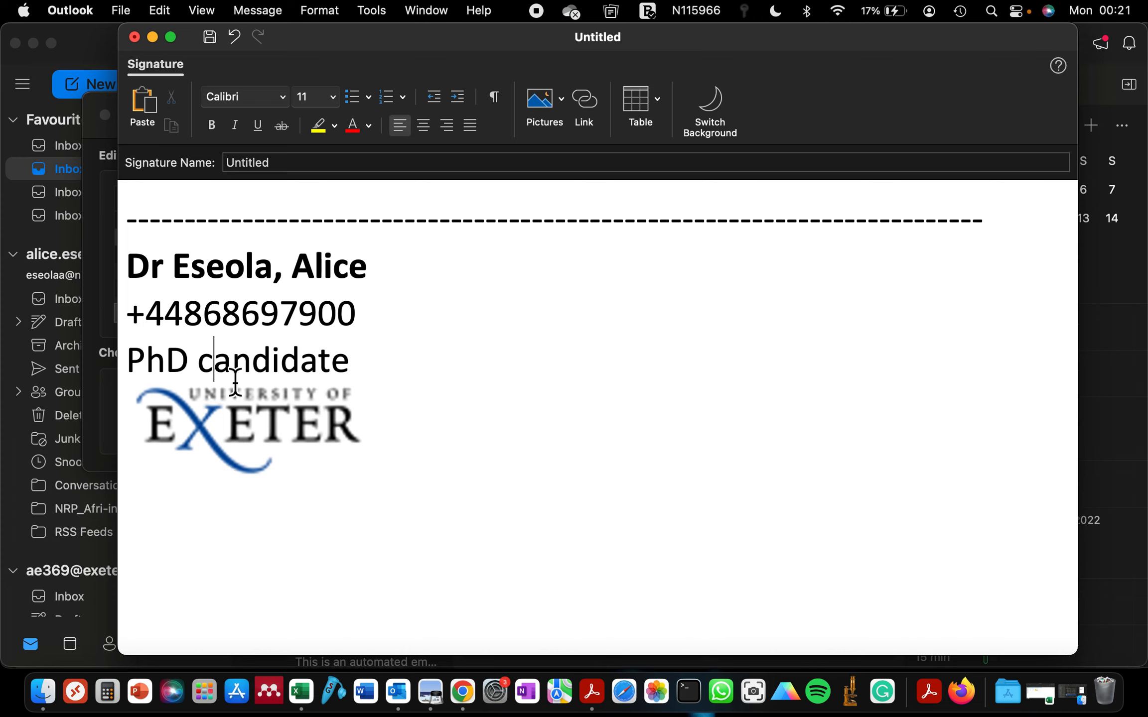
Cut the phone number line out of the signature
left_click(369, 325)
left_click_drag(364, 318, 90, 318)
key("super+c")
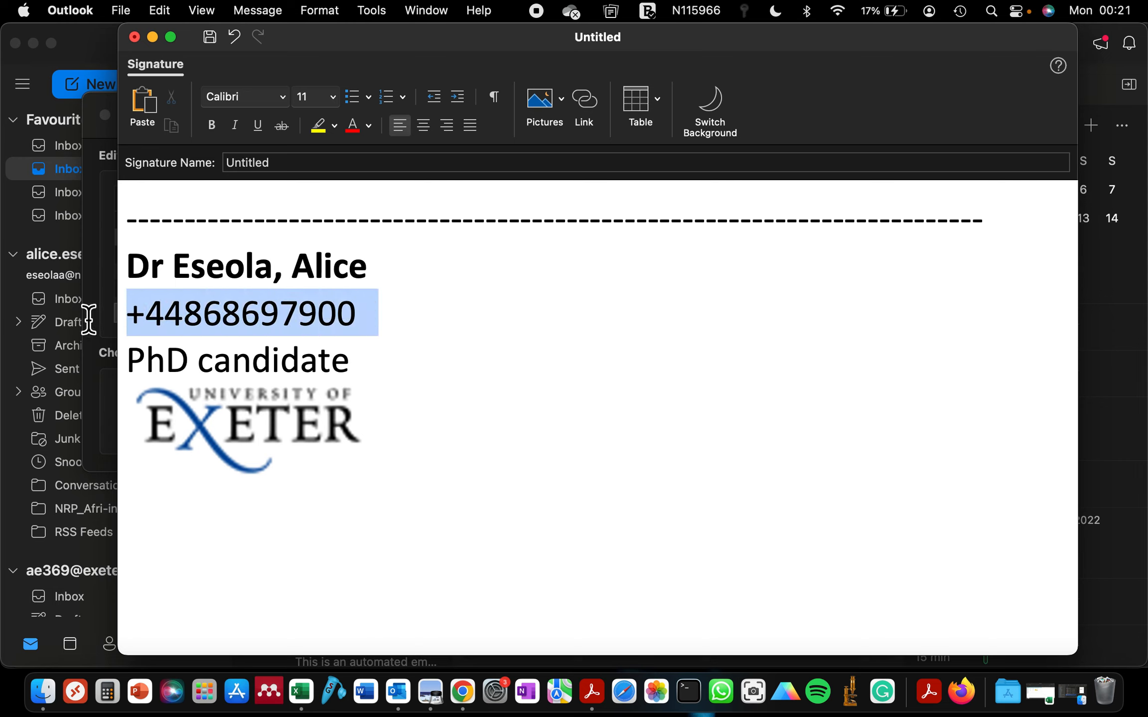
key("BackSpace")
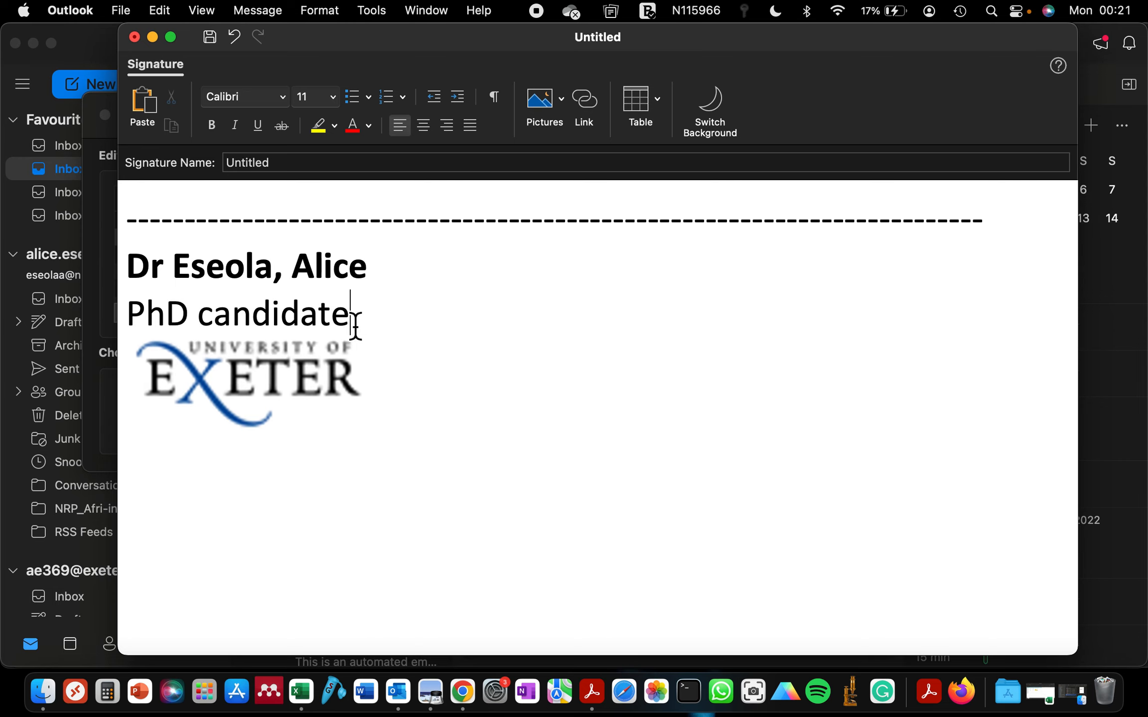
Paste the phone number on a new line below the Exeter logo and close the editor
left_click(393, 392)
key("Return")
key("super+v")
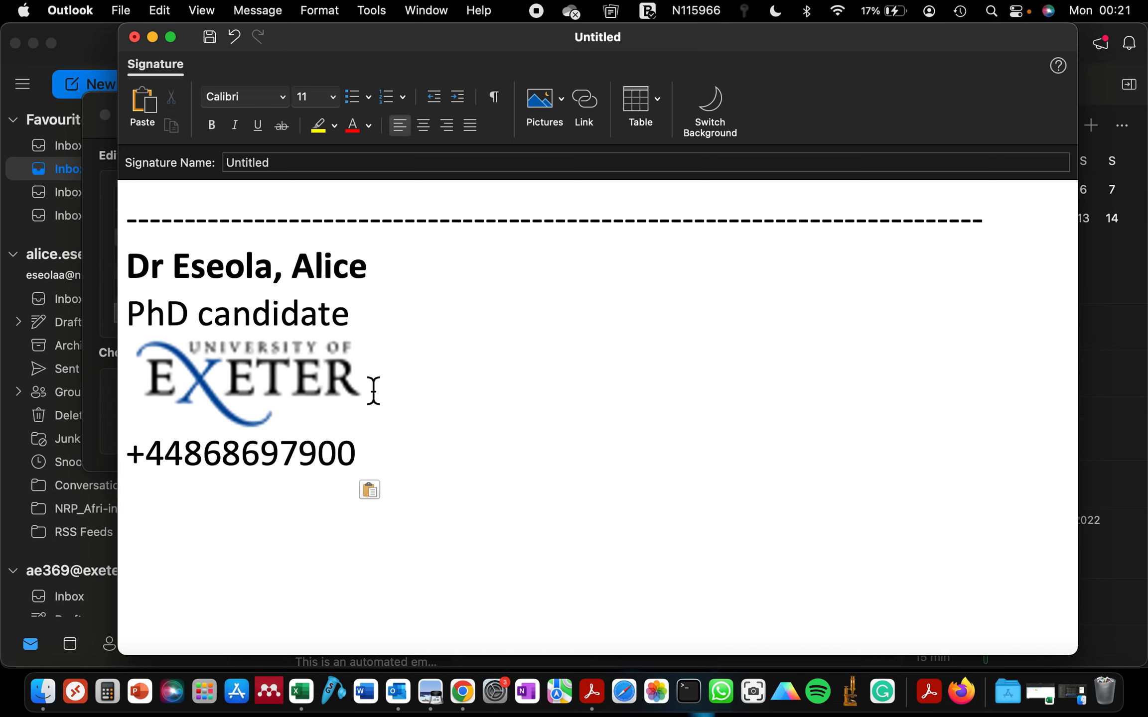
scroll(351, 412, "down", 5)
scroll(345, 413, "up", 2)
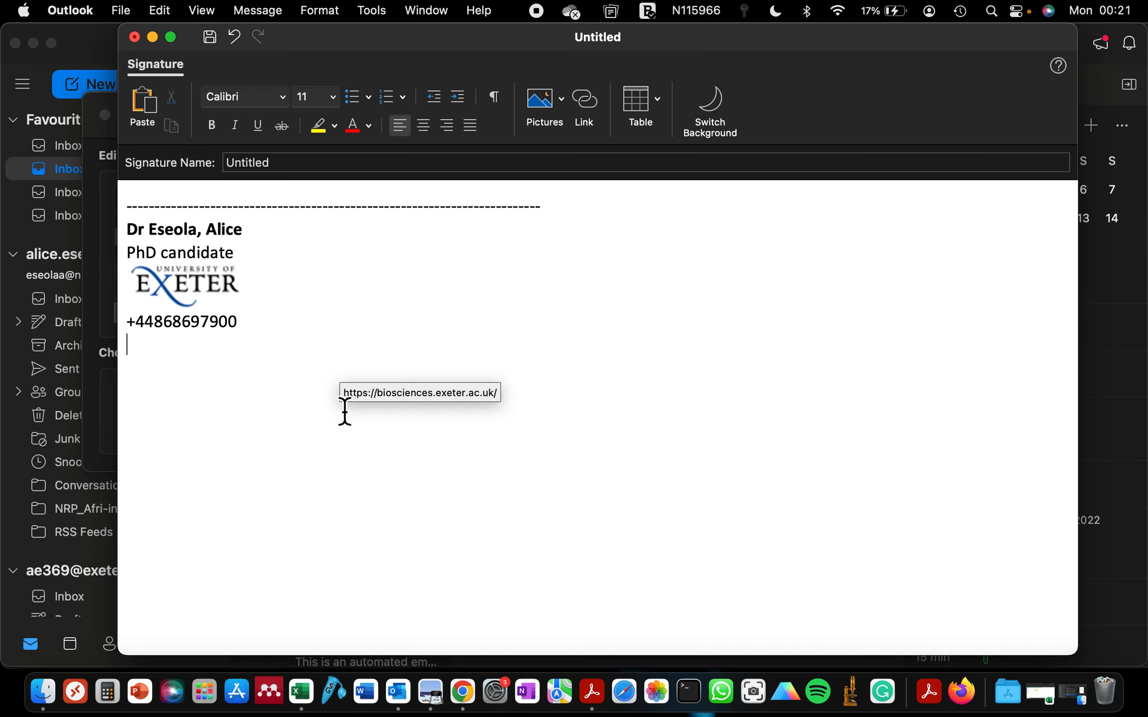
scroll(345, 412, "up", 2)
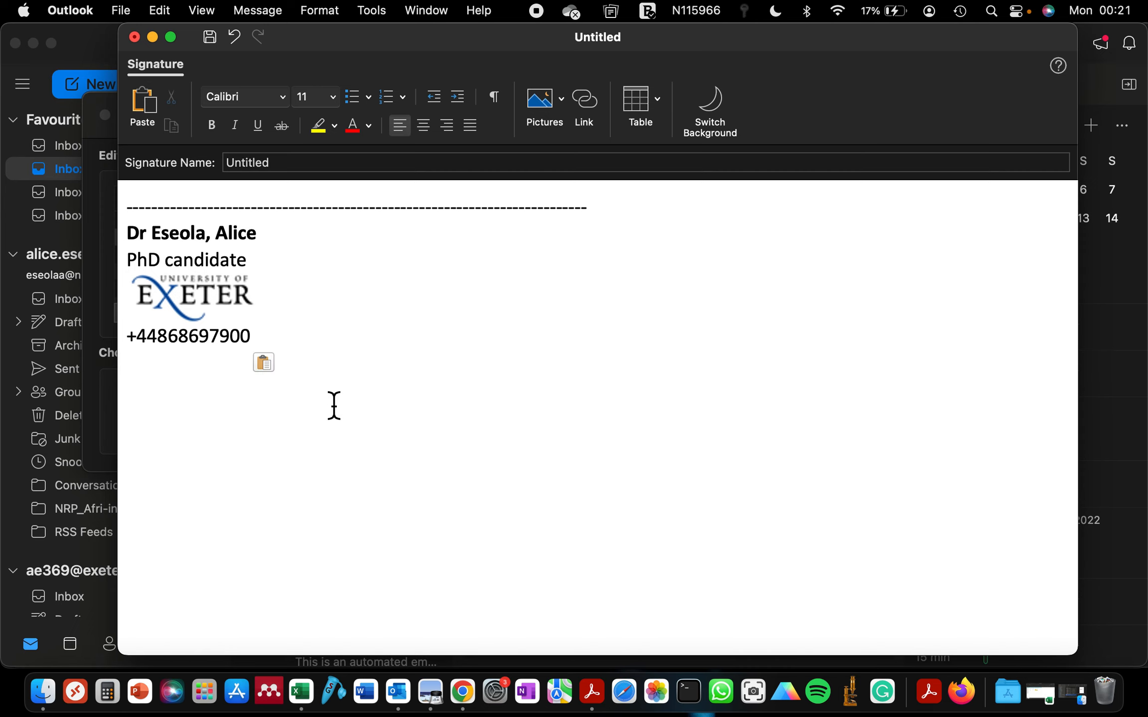
left_click(134, 37)
Save the signature and choose Untitled as the new-message signature
left_click(531, 366)
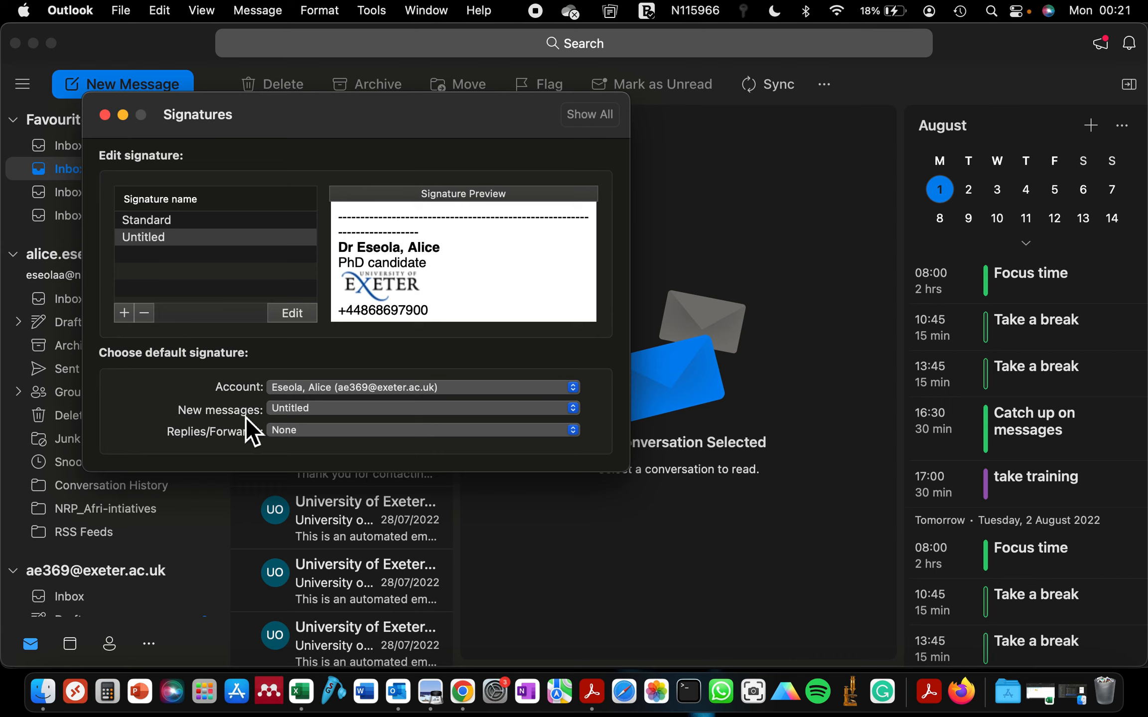
left_click(280, 409)
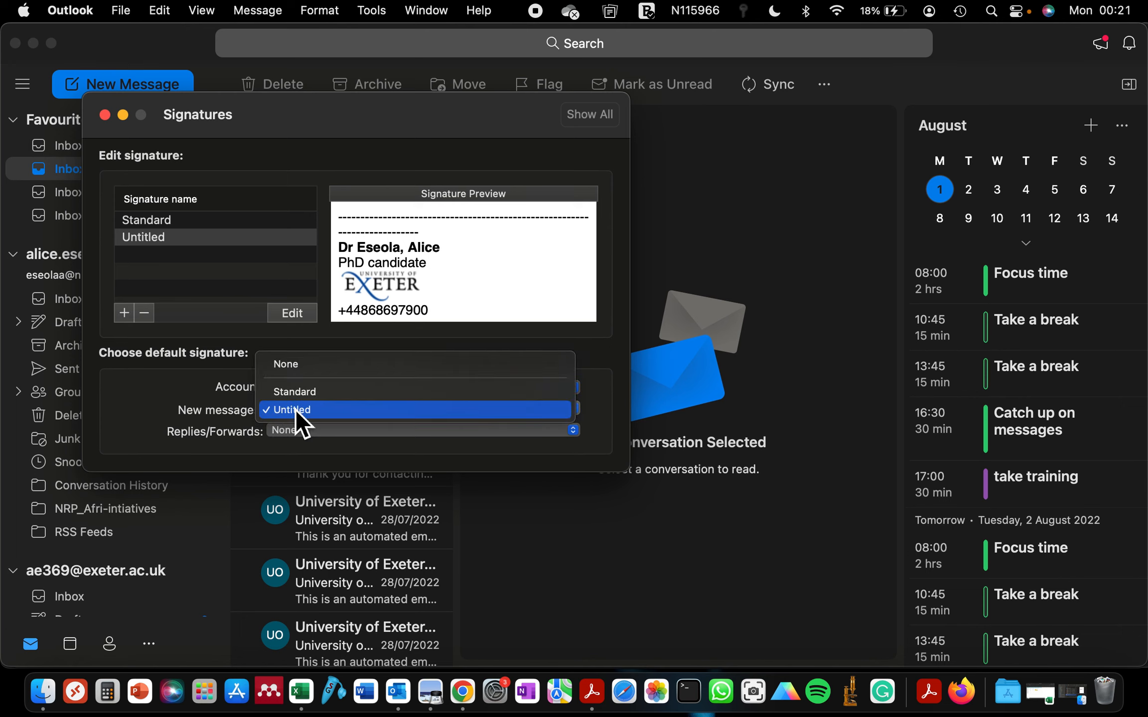
left_click(295, 414)
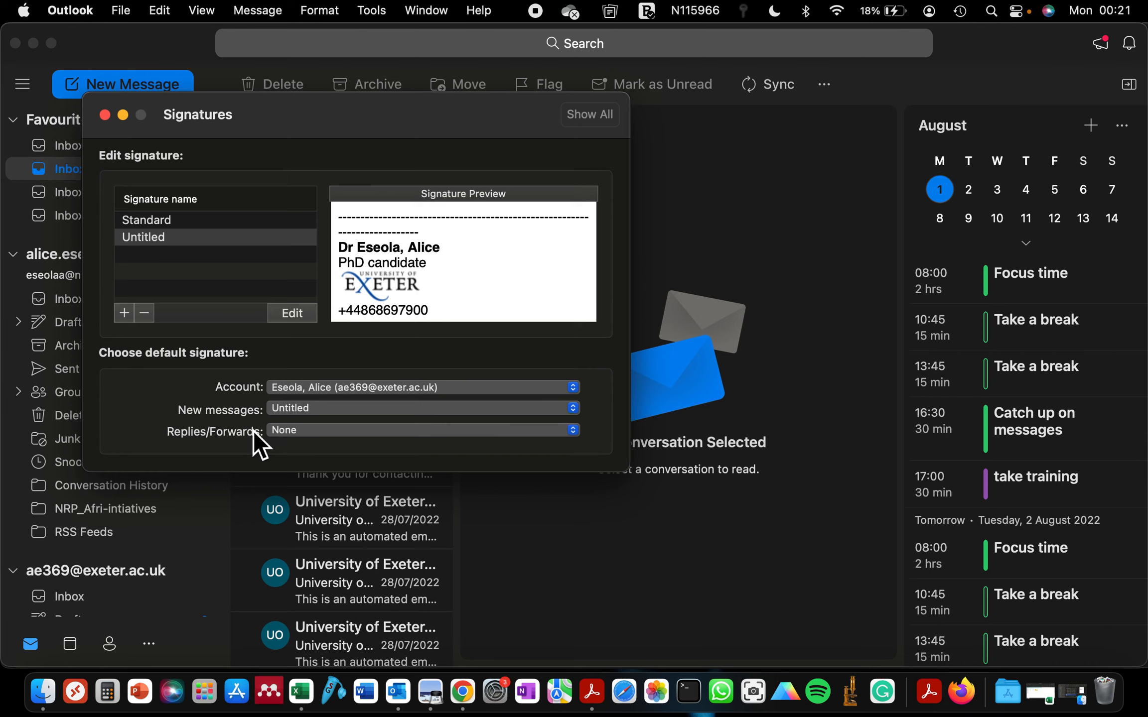
Choose Untitled for replies/forwards and select it in the signature list
left_click(293, 437)
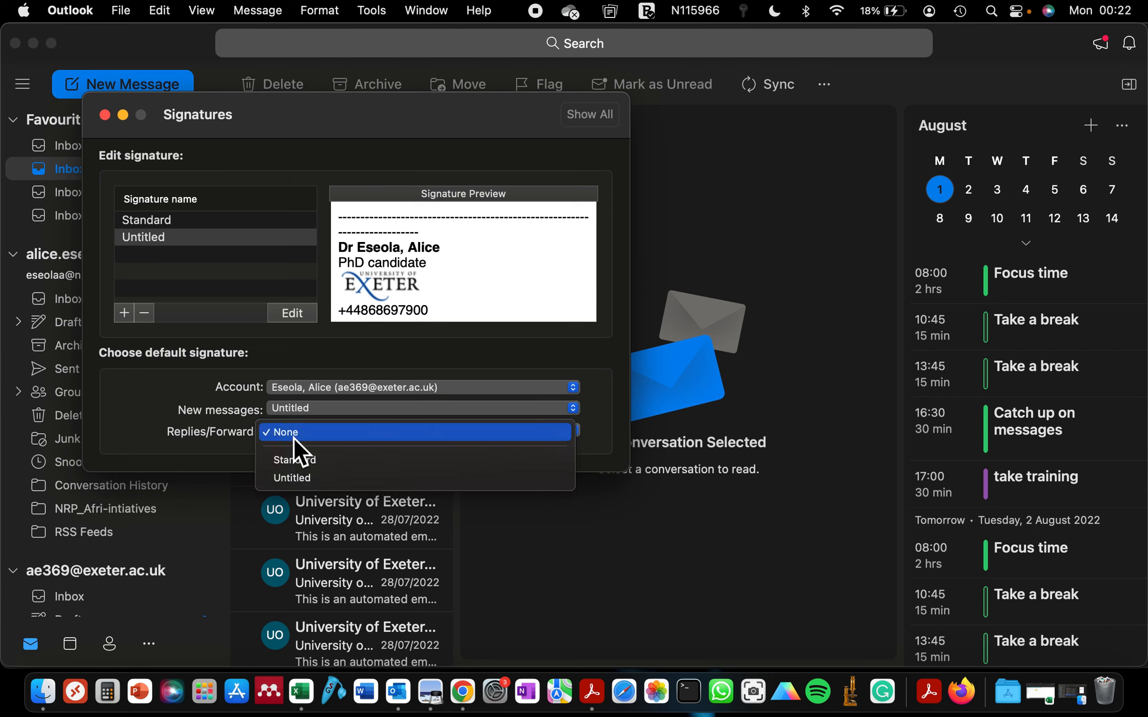
left_click(294, 477)
left_click(147, 238)
Rename the Untitled signature to 'exeter'
left_click(146, 240)
right_click(146, 240)
left_click(128, 240)
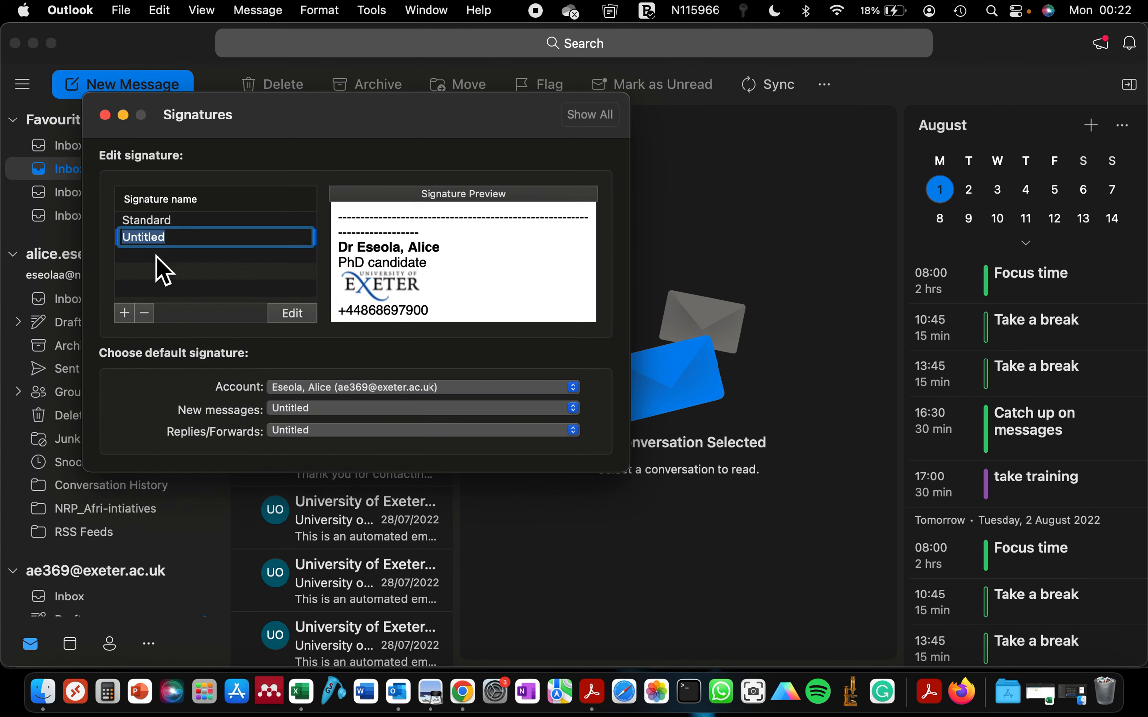
type("e")
key("Return")
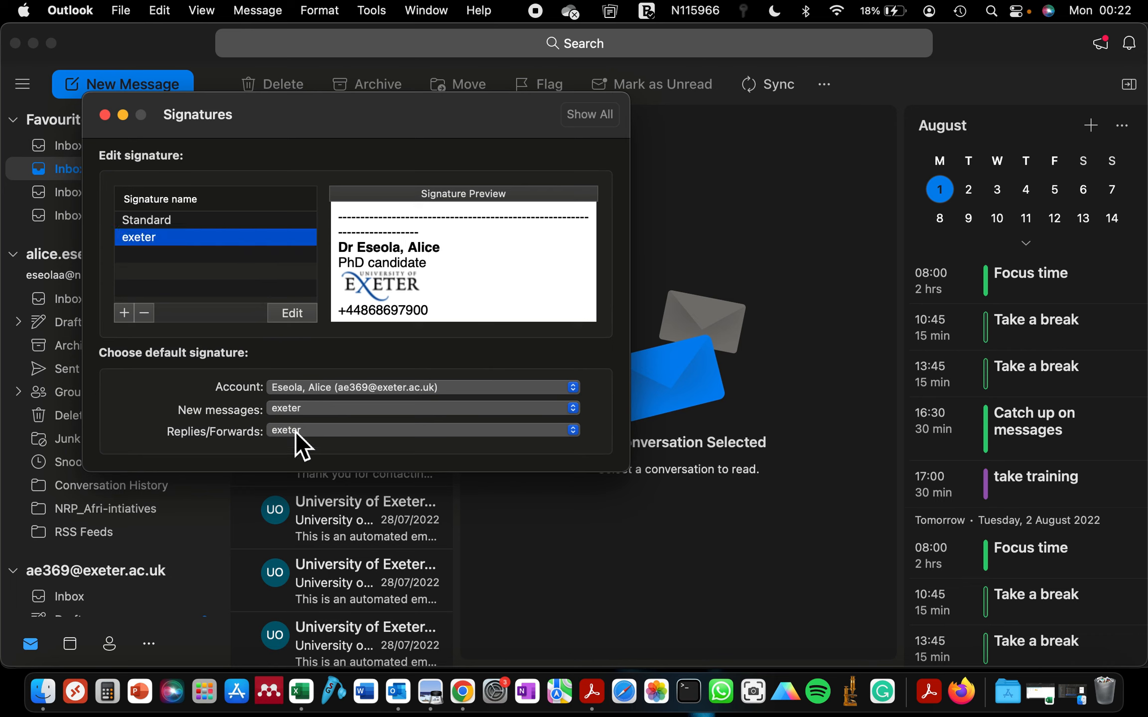
Reselect exeter as the new-message signature and close the Signatures settings
left_click(289, 410)
left_click(299, 369)
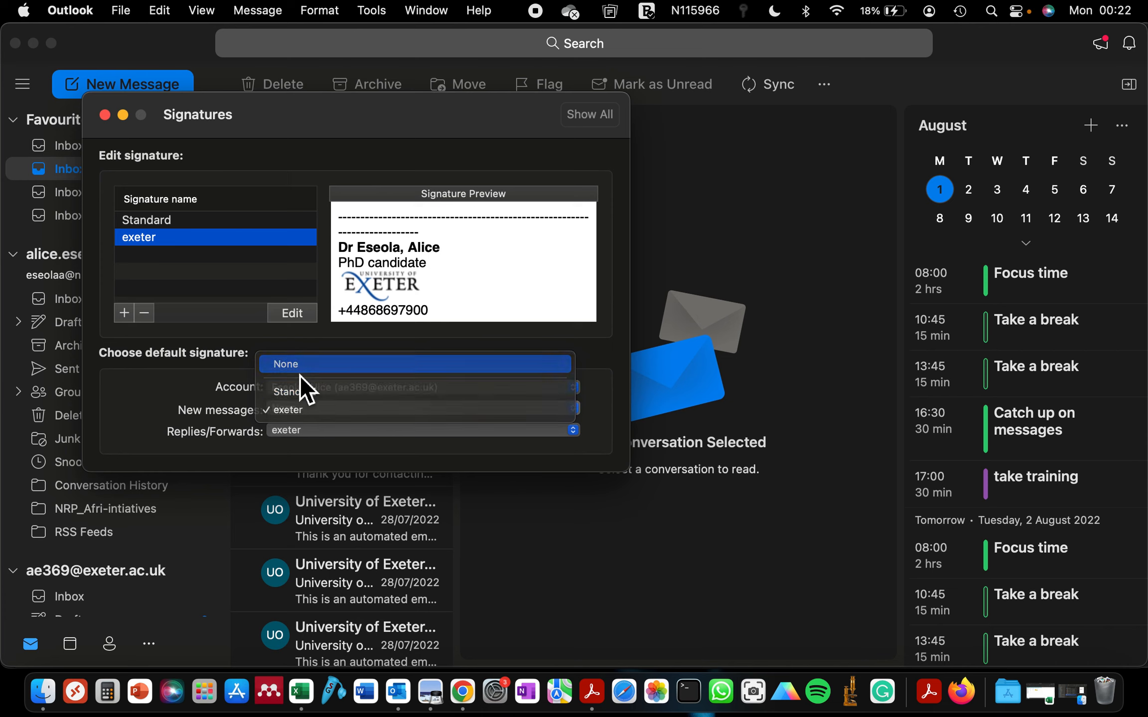
left_click(295, 409)
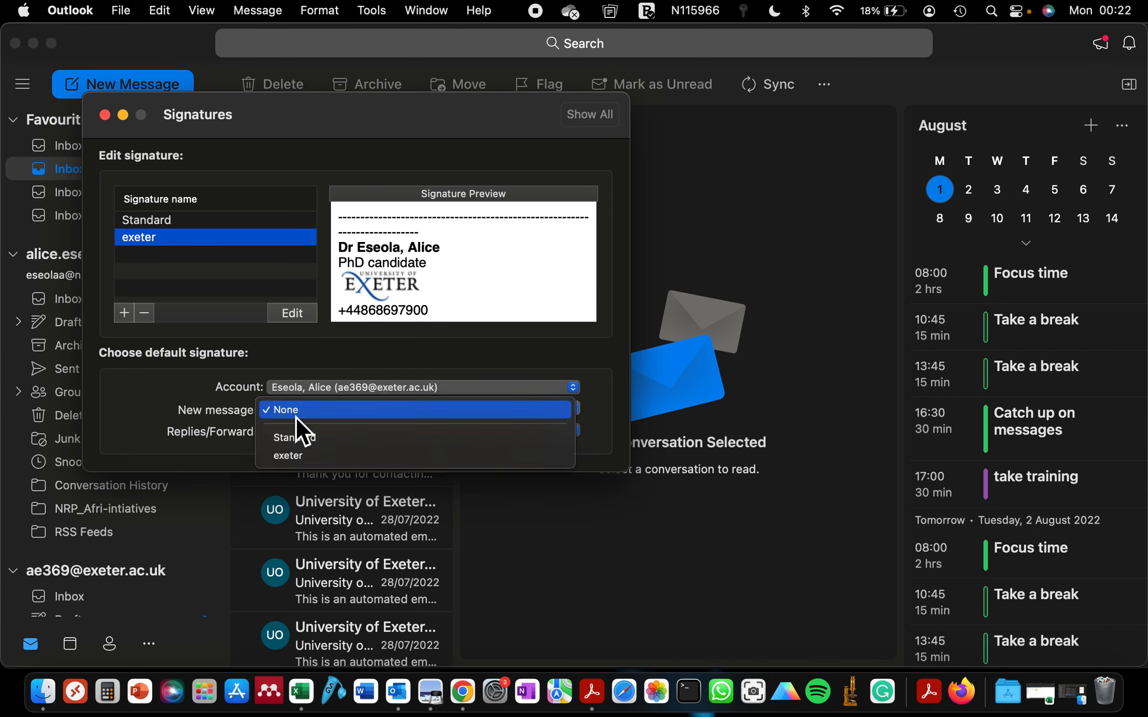
left_click(298, 454)
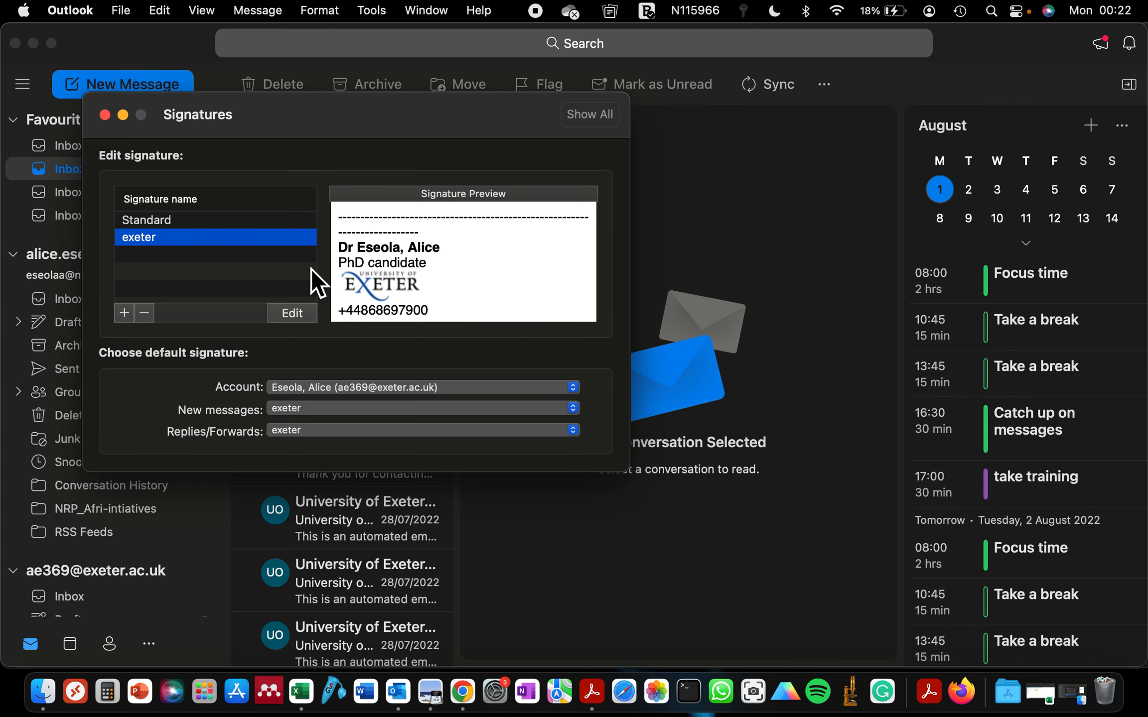
left_click(113, 119)
left_click(164, 82)
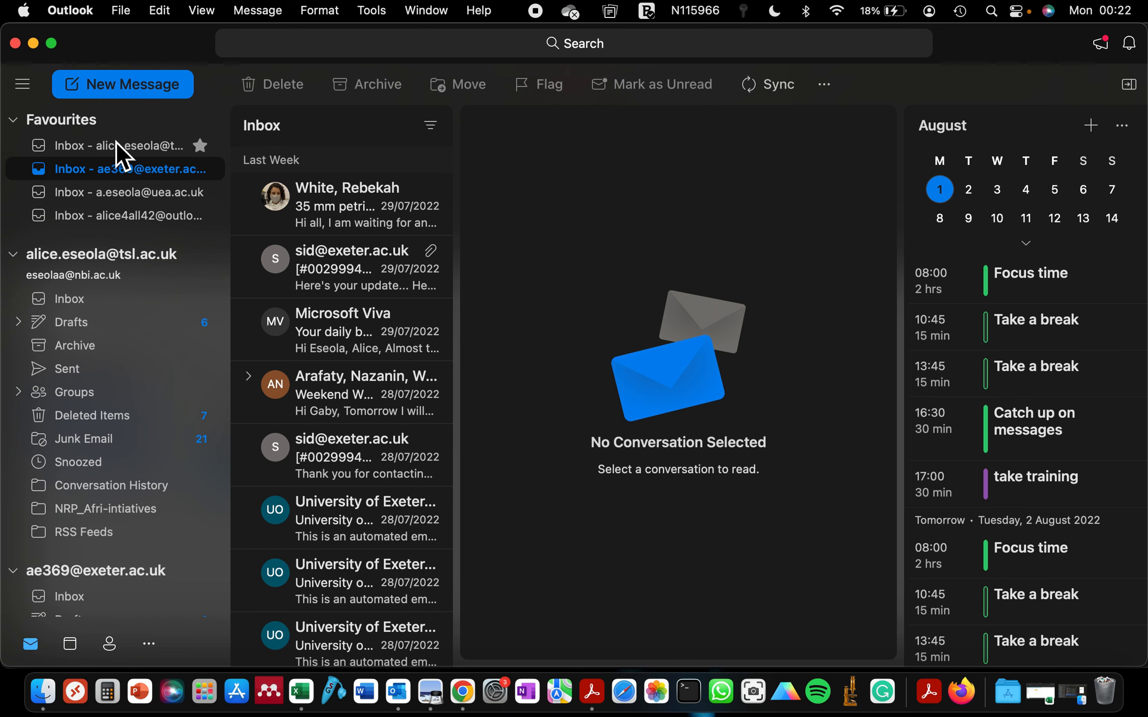
Check the exeter signature in a new Exeter message, then start a new TSL-account message
left_click(116, 141)
left_click(116, 168)
left_click(114, 87)
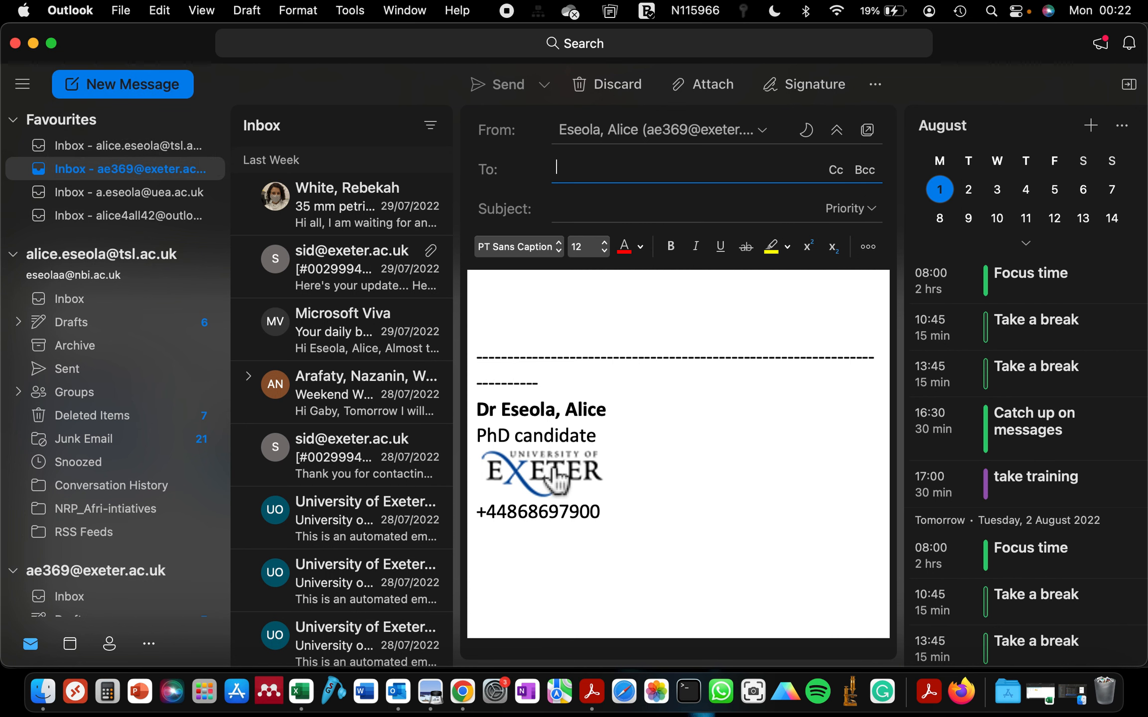
left_click(120, 146)
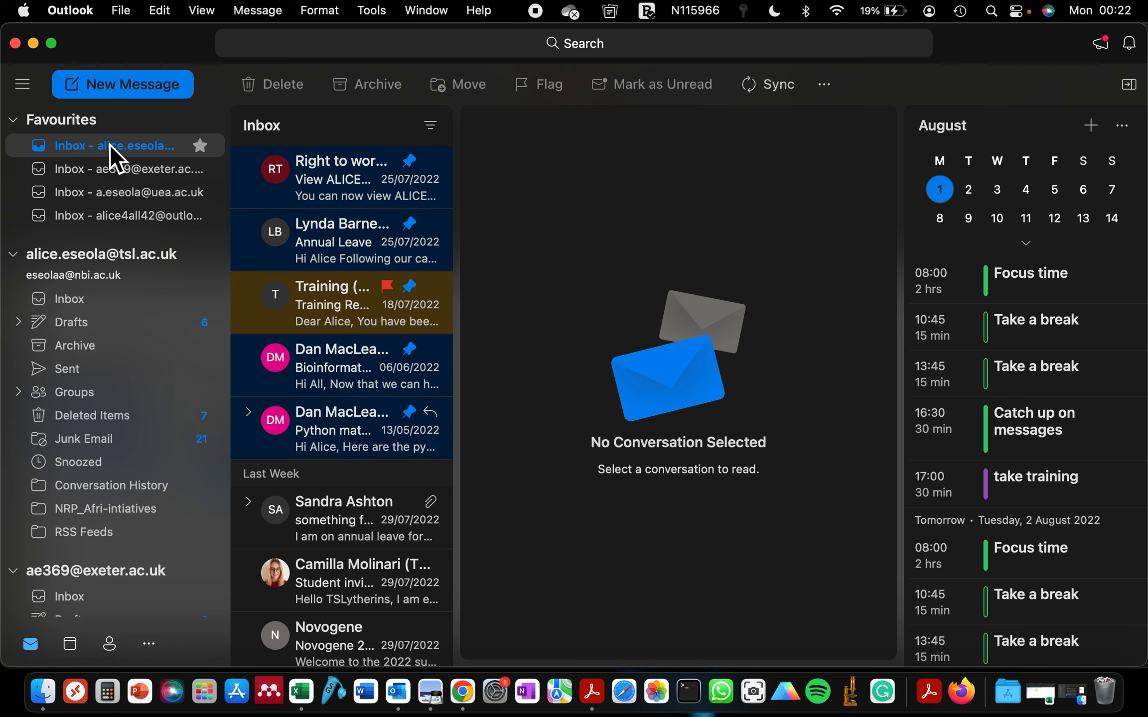
left_click(129, 93)
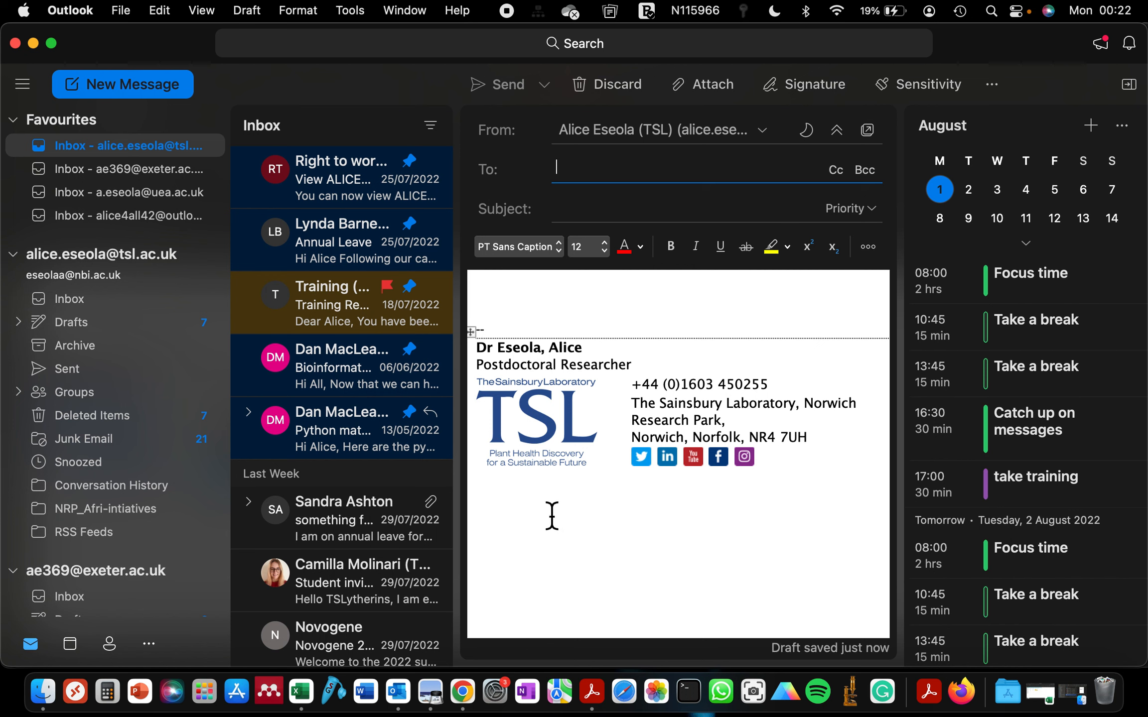
Test the signature's Twitter link, return to Outlook, and pop the TSL draft into its own window
left_click(642, 463)
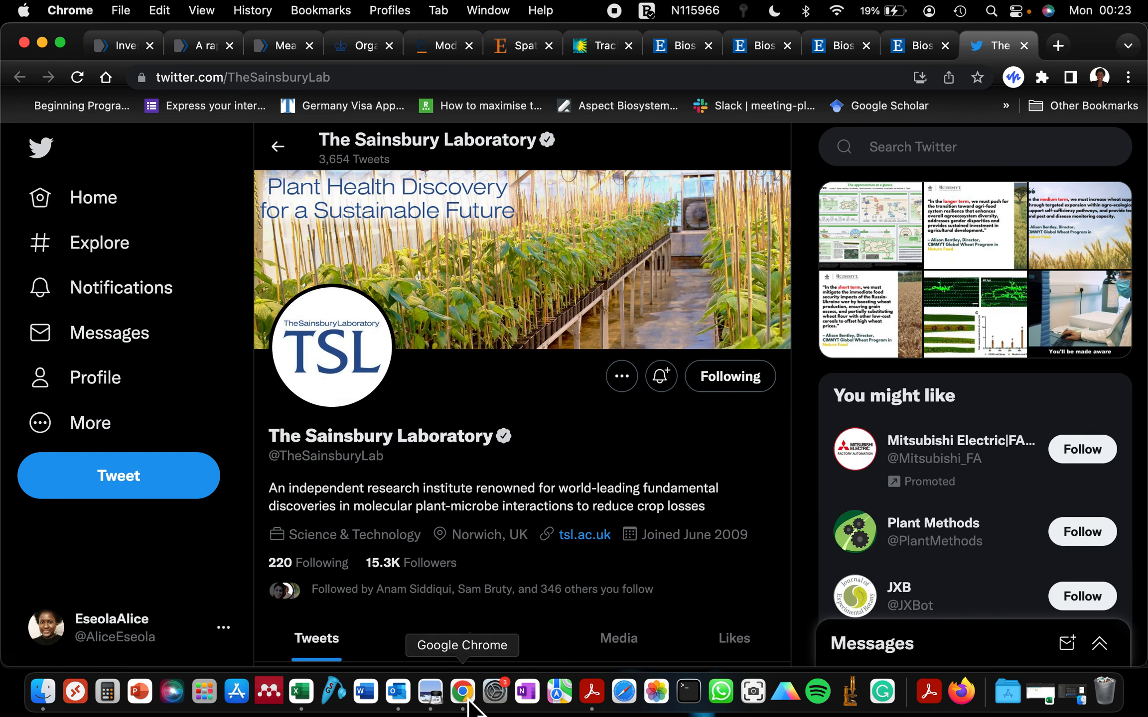
left_click(398, 691)
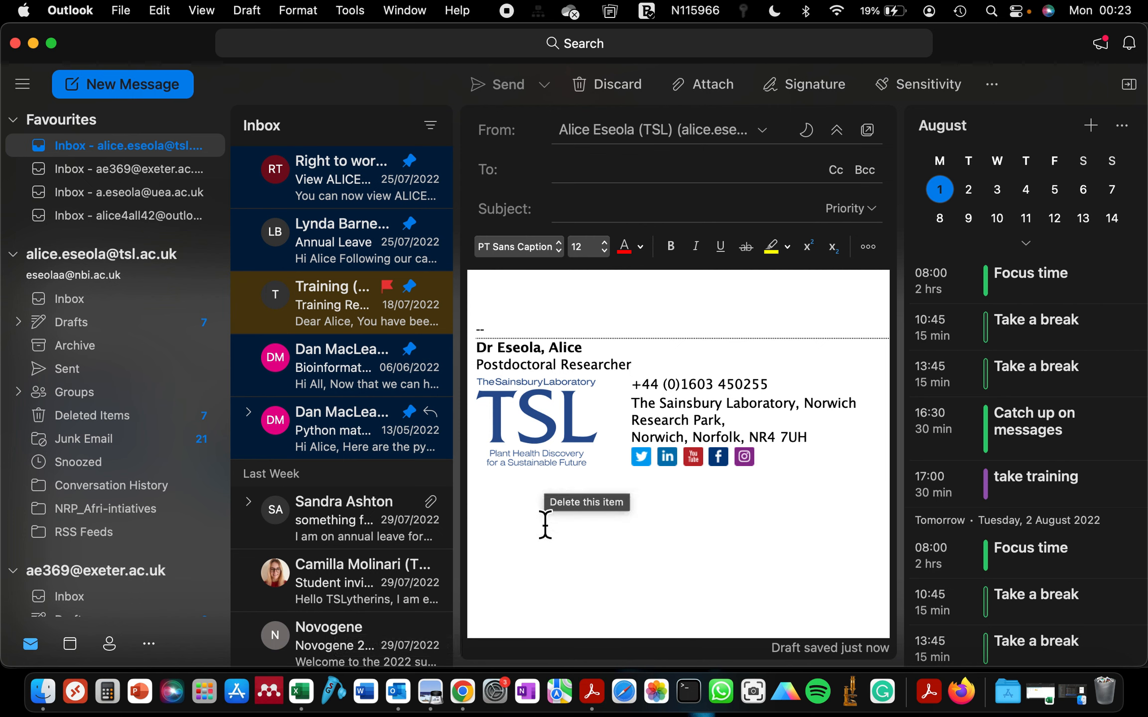
left_click(146, 84)
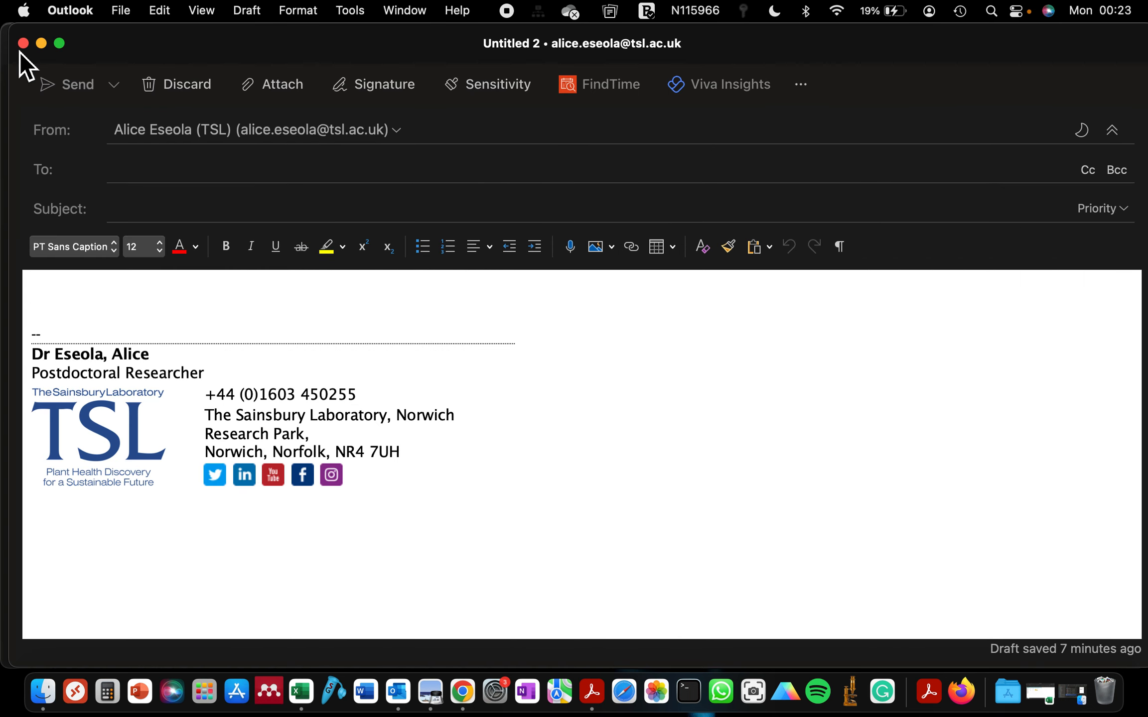